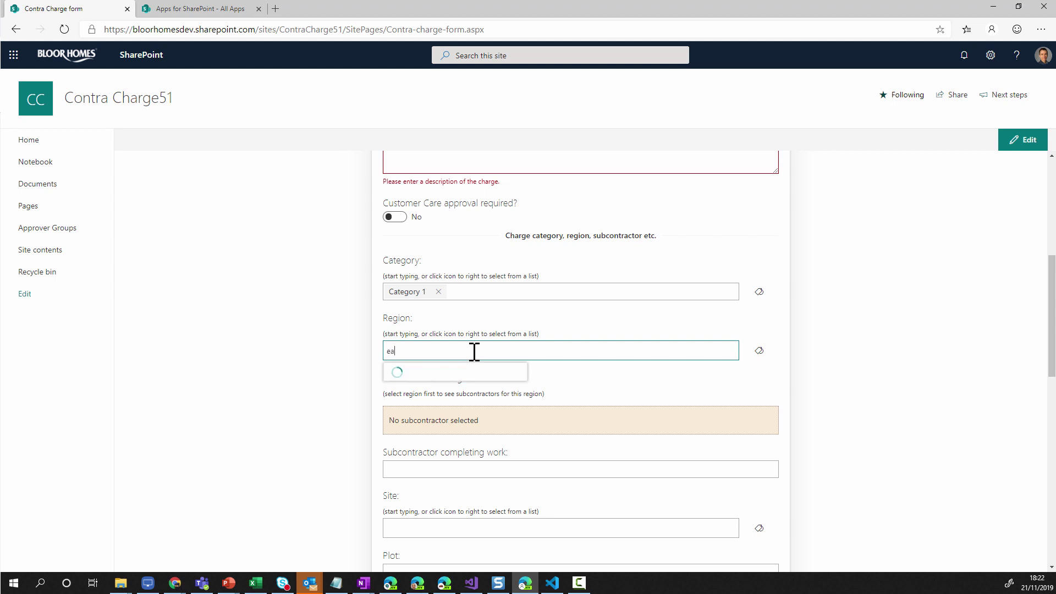
Choose the Eastern region and set the subcontractor charged to Eastern Subcontractor 1.
click(443, 388)
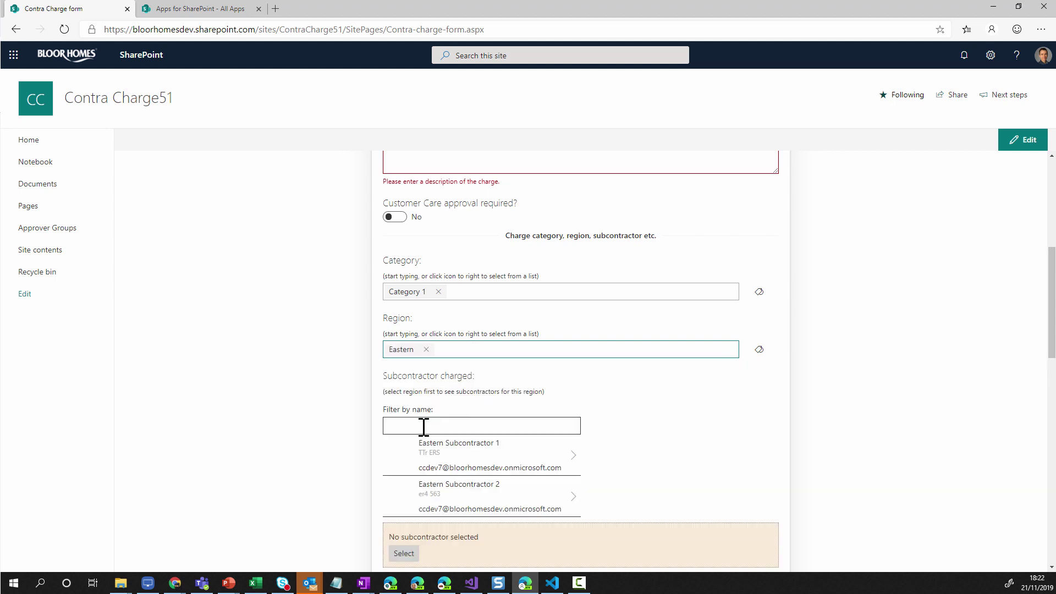
click(464, 497)
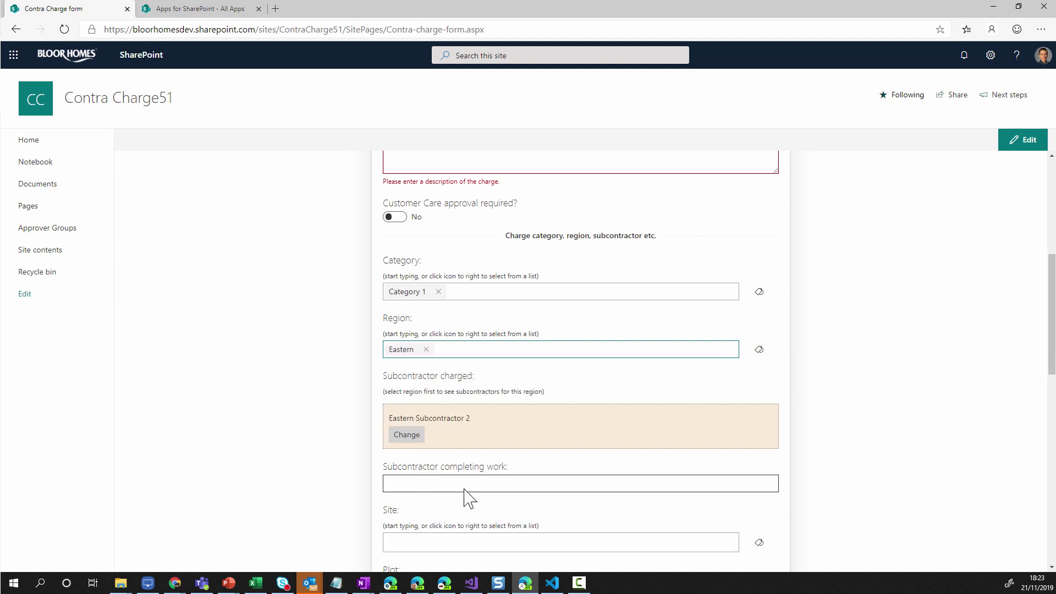
scroll(732, 448, down, 3)
click(410, 246)
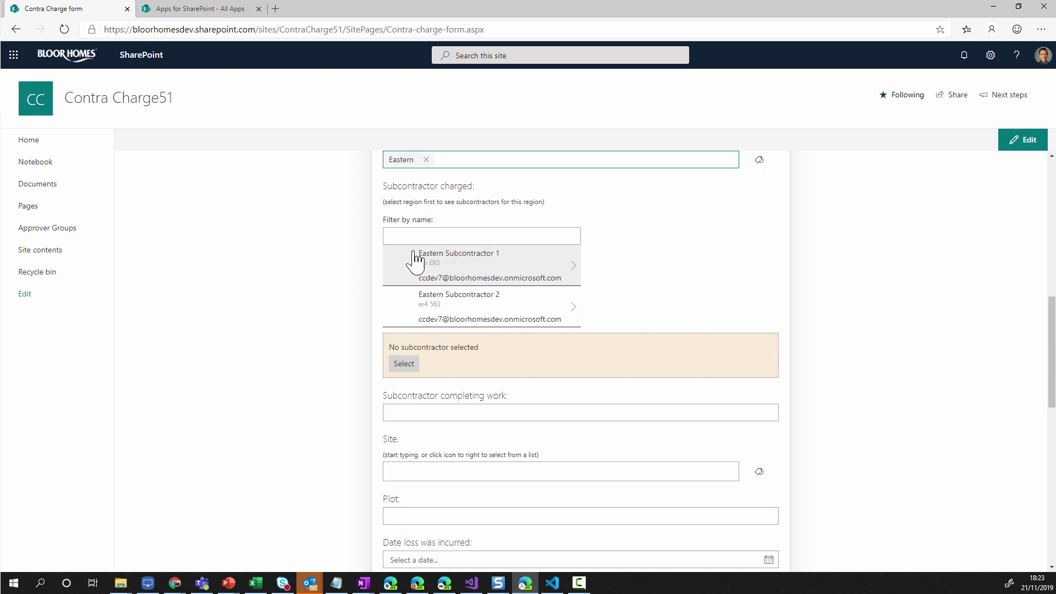
click(461, 267)
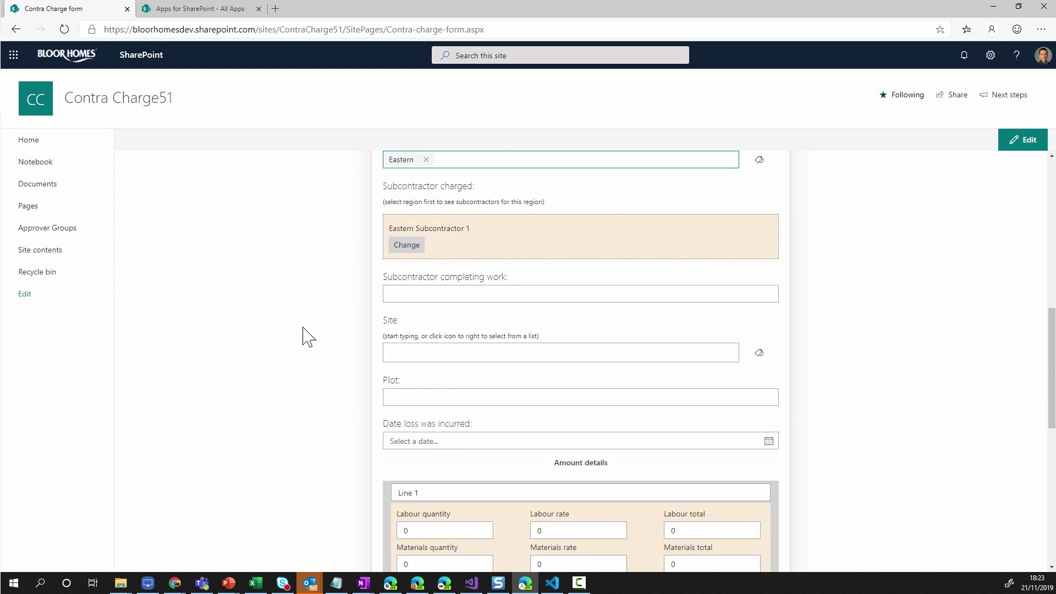
Set the site of the contra charge to Site 1.
click(505, 360)
text(Site 1)
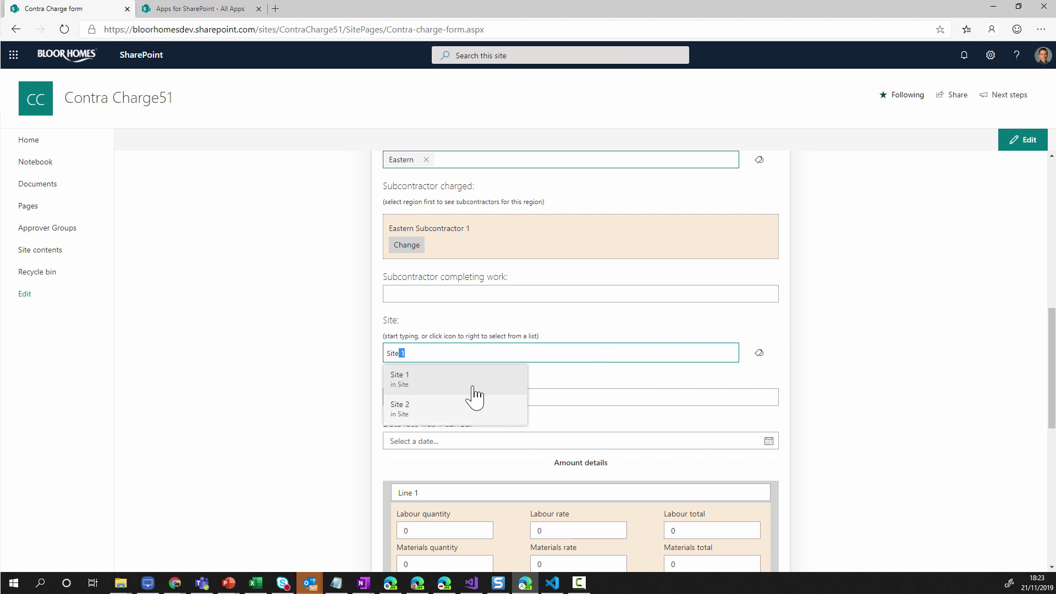
click(474, 389)
Enter a labour quantity of 4 and a labour rate of 12 for Line 1 of the amount details.
scroll(443, 385, down, 3)
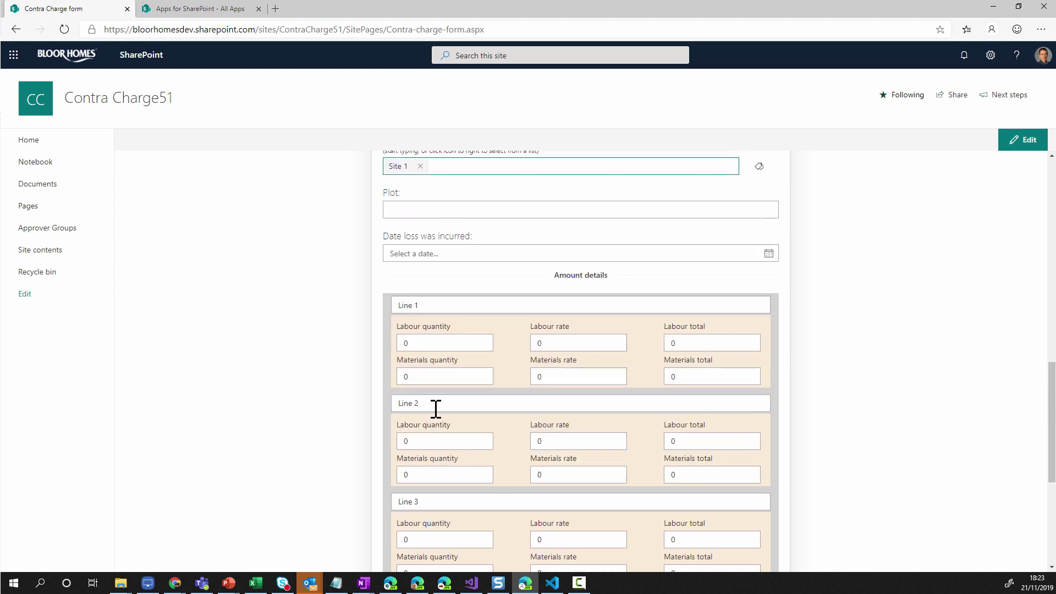
scroll(446, 342, down, 2)
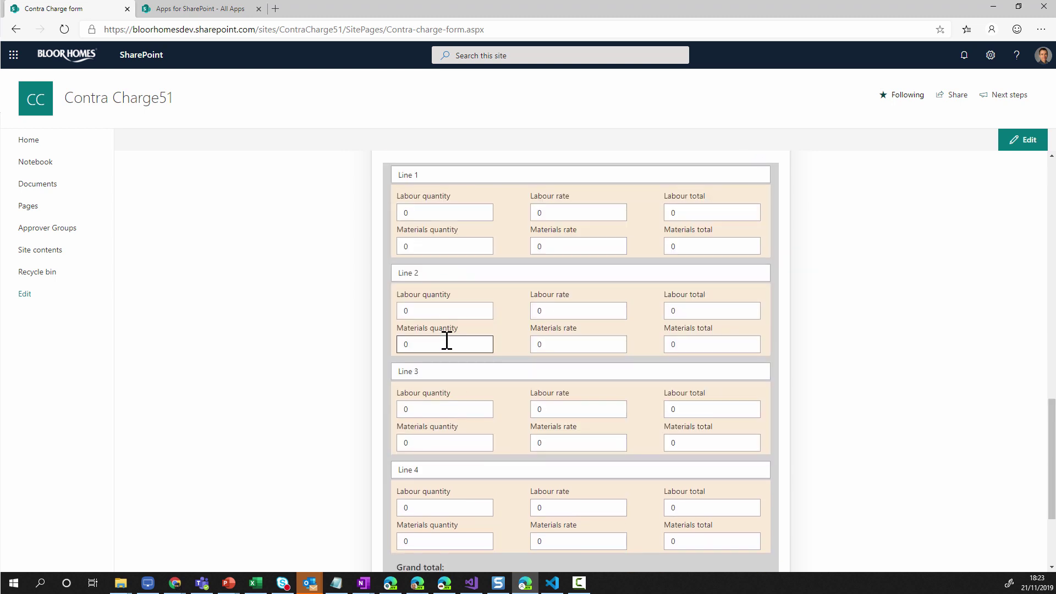
drag(429, 212, 383, 214)
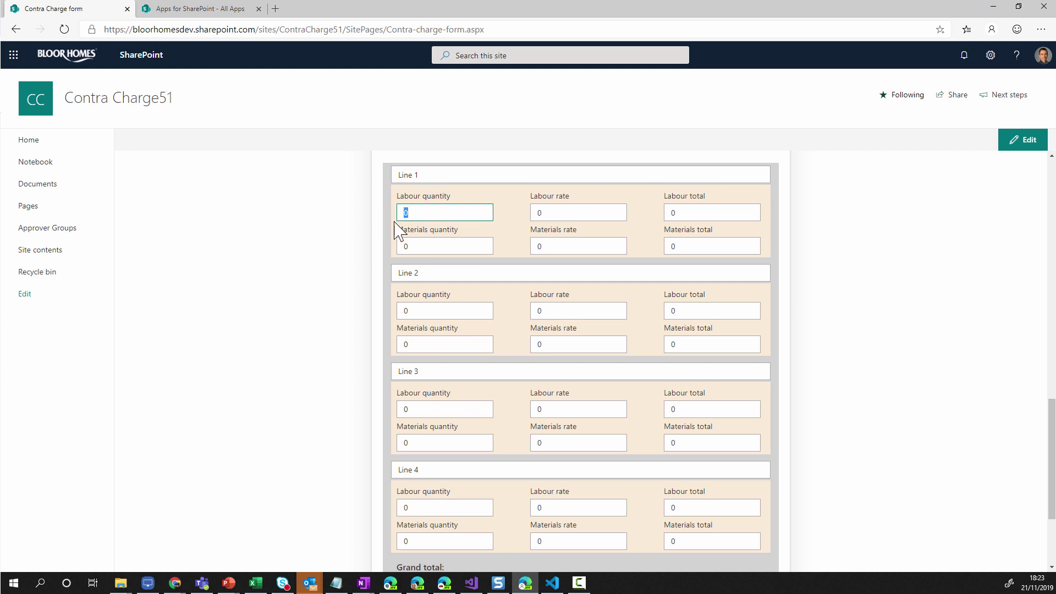
text(4)
click(535, 213)
text(12)
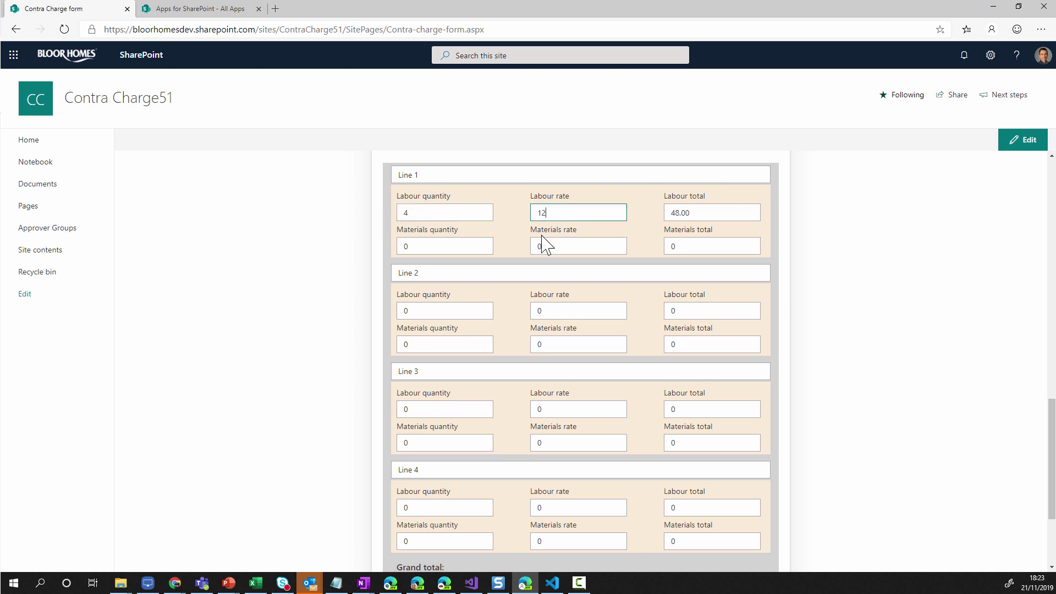
Enter a materials quantity of 34 and a materials rate of 45 for Line 1 of the amount details.
click(545, 246)
drag(476, 246, 383, 251)
text(34)
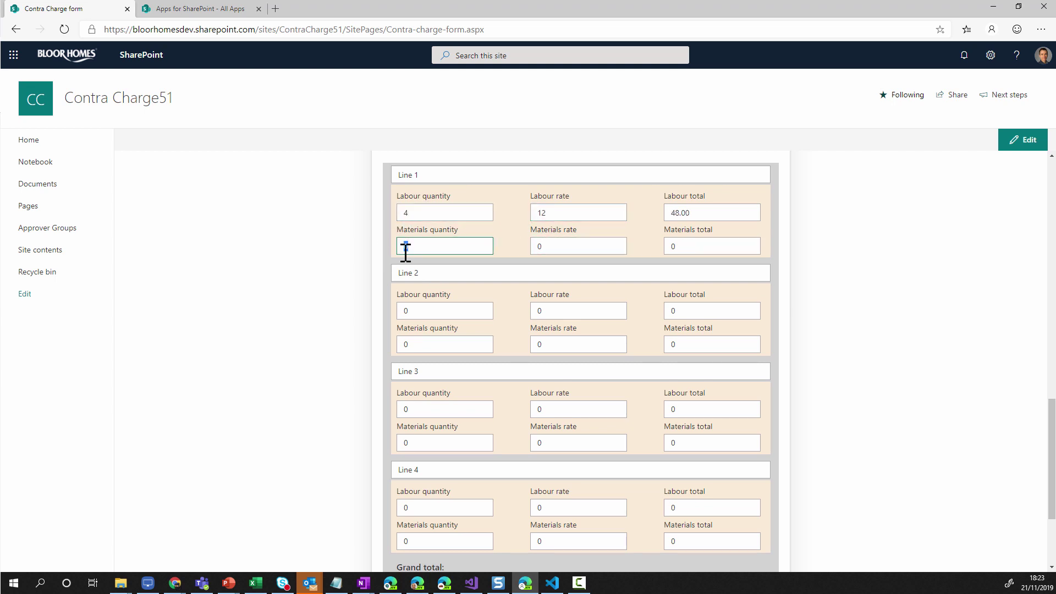
click(542, 246)
drag(542, 245, 534, 247)
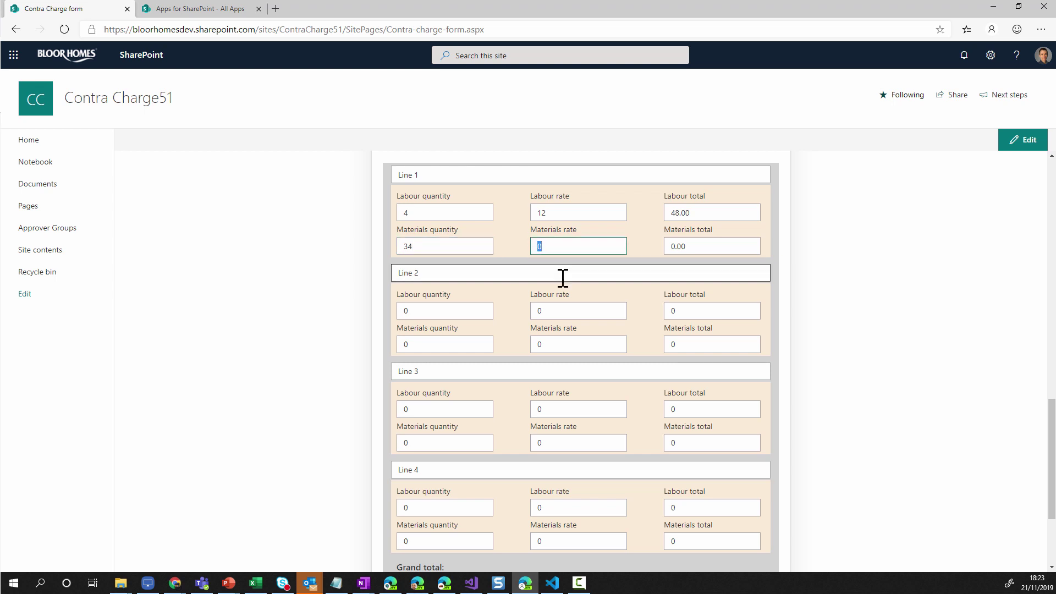
text(45)
click(825, 344)
Review the grand total of the amount details and the title heading of the Contra Charge form.
scroll(878, 352, down, 2)
scroll(869, 354, down, 2)
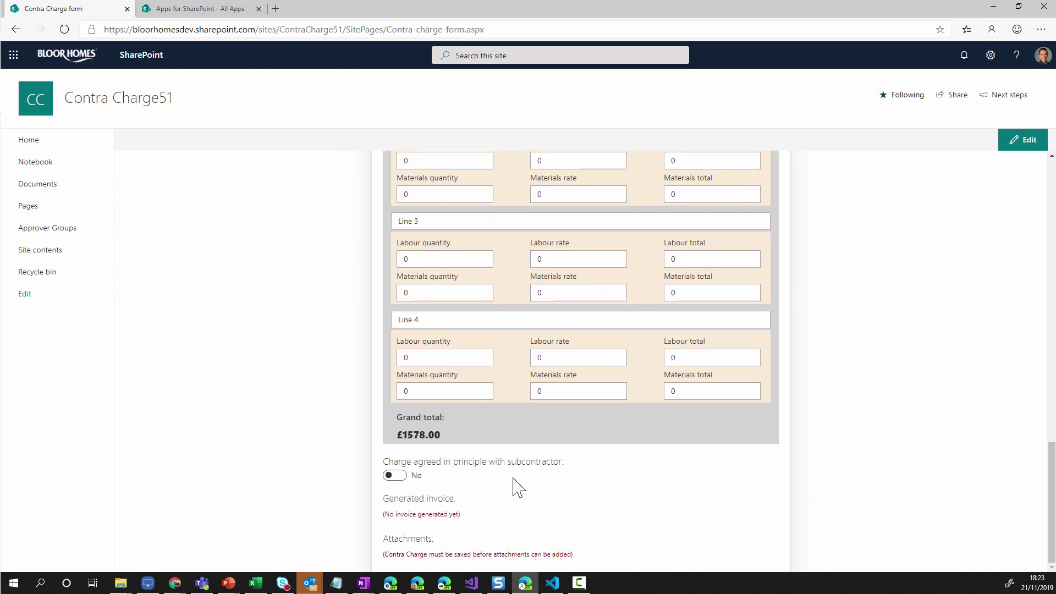
scroll(517, 486, up, 15)
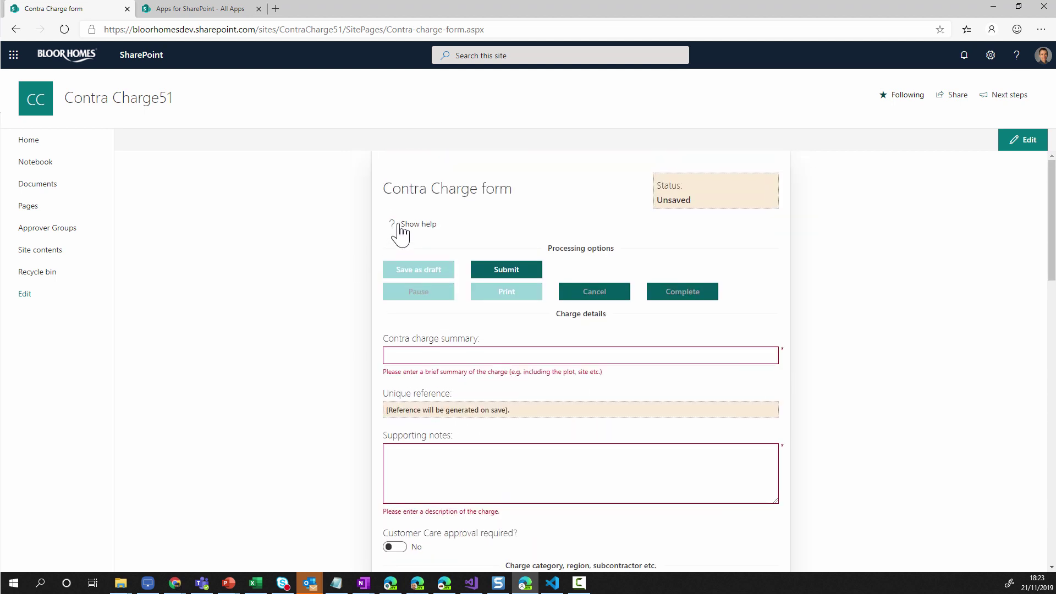
drag(456, 190, 682, 260)
click(396, 183)
click(781, 269)
Switch to Visual Studio Code and remove the word "form" from the h1 title in BhContraChargeForm.tsx.
key(alt+Tab)
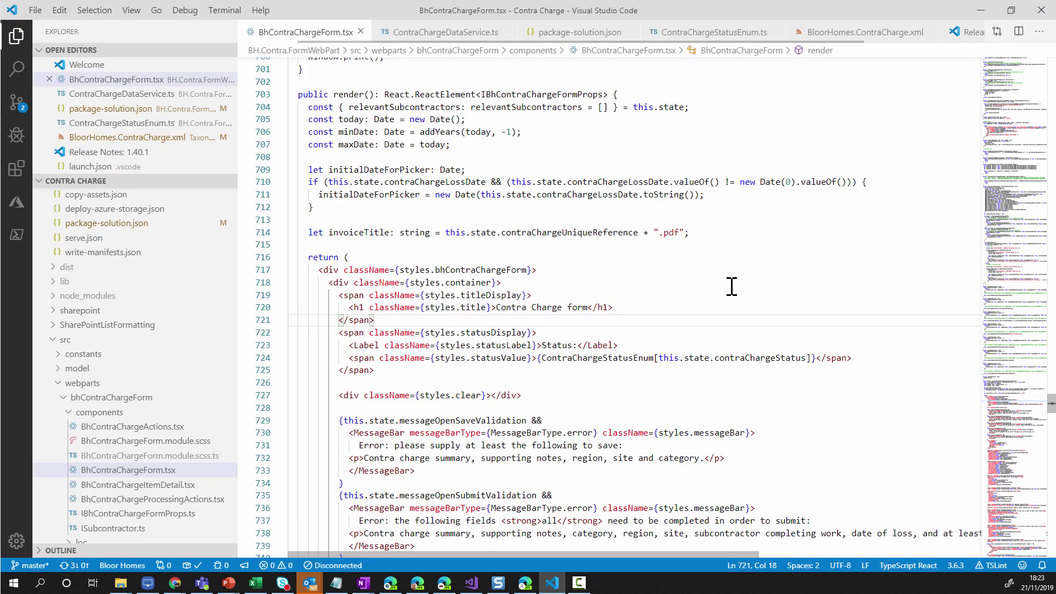
click(732, 281)
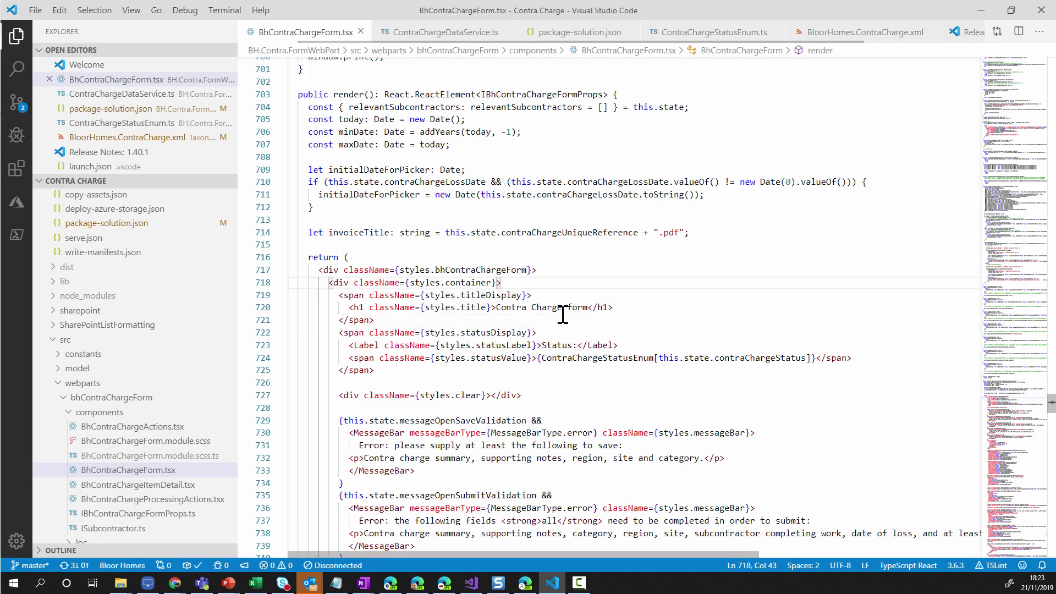
double_click(579, 308)
key(BackSpace)
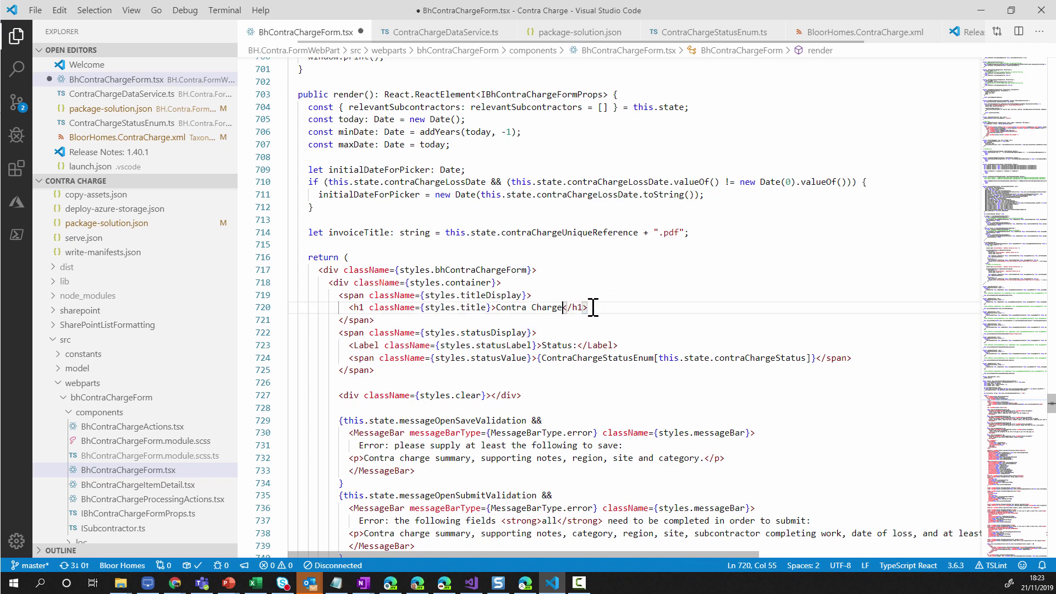
key(BackSpace)
Insert "Raise or amend a" before "Contra Charge" in the h1 title and save the file.
key(ctrl+Left)
key(ctrl+Left)
text(R)
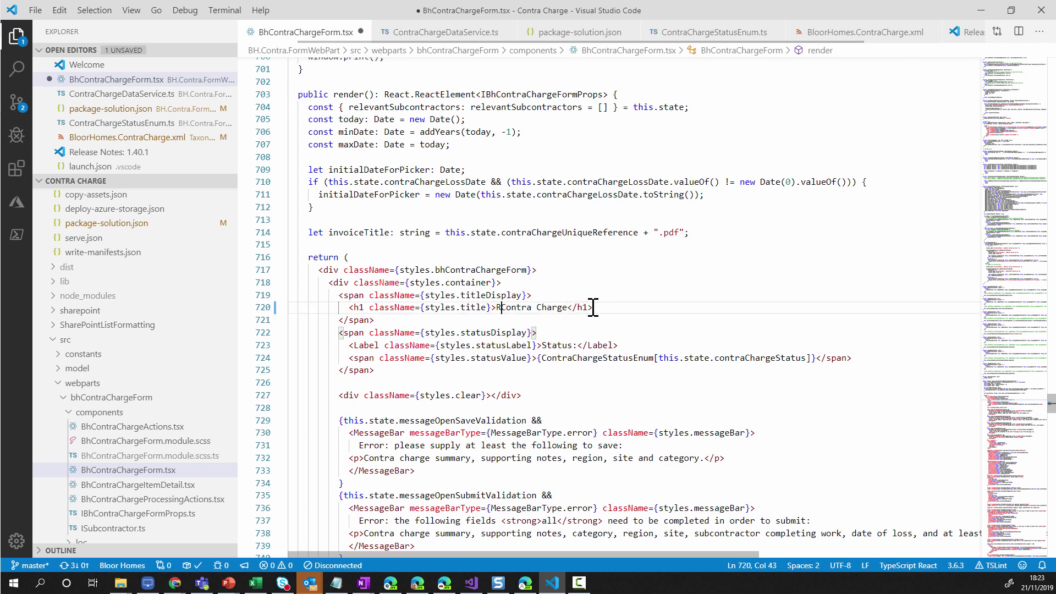
text(aise o )
text( amend a)
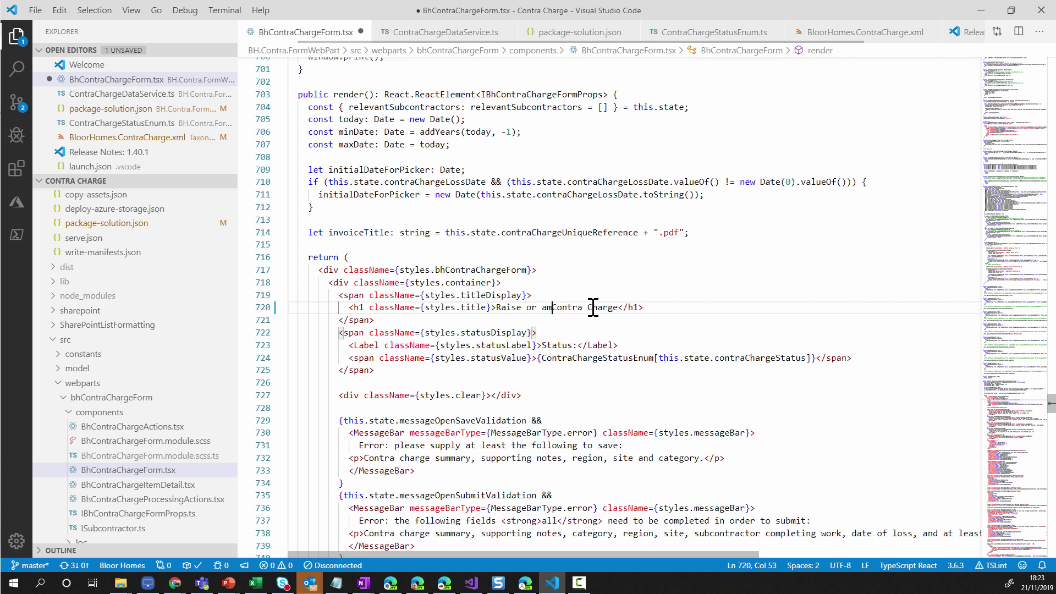
click(659, 307)
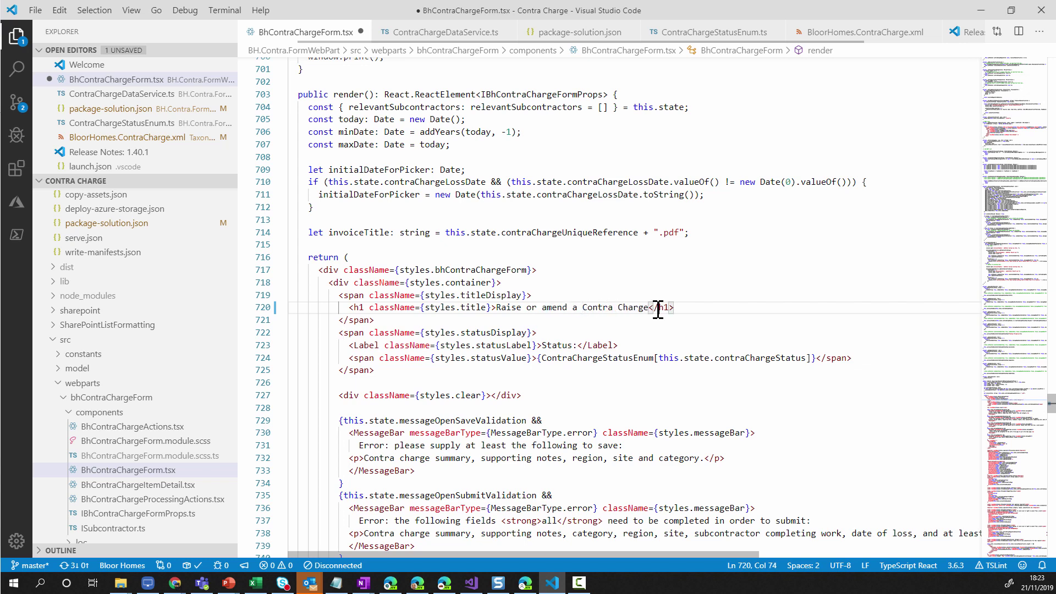
key(ctrl+s)
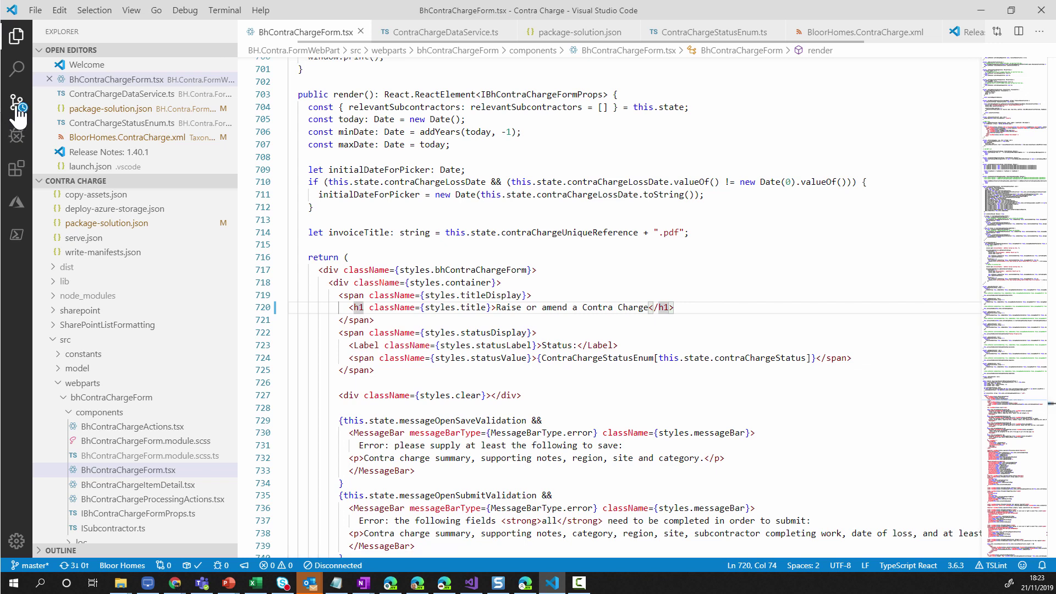
Stage the Git changes to package-solution.json, BhContraChargeForm.tsx and BloorHomes.ContraCharge.xml.
click(17, 103)
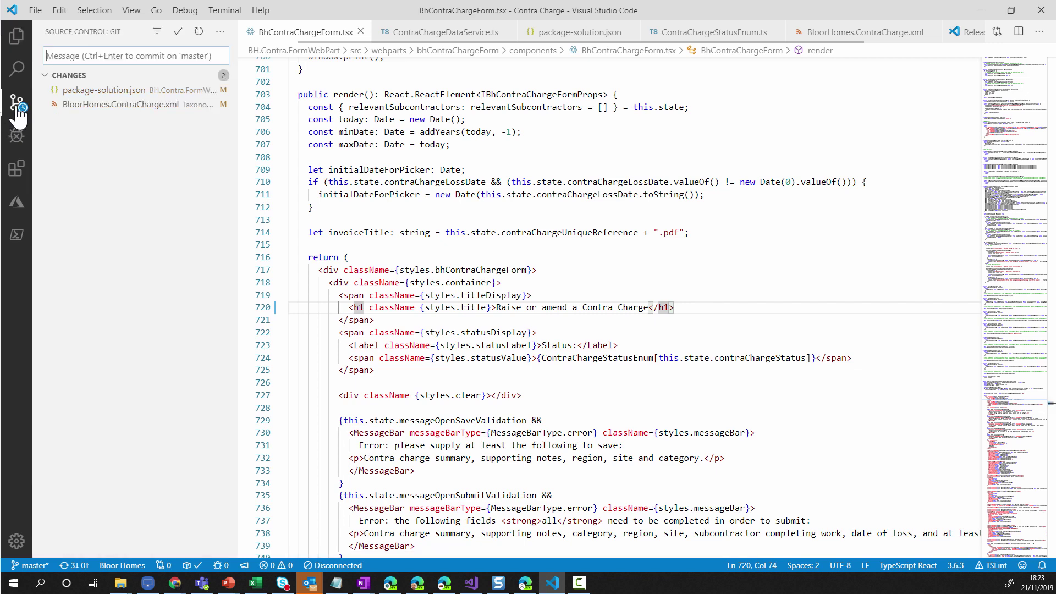
click(141, 91)
shift+click(140, 119)
right_click(141, 108)
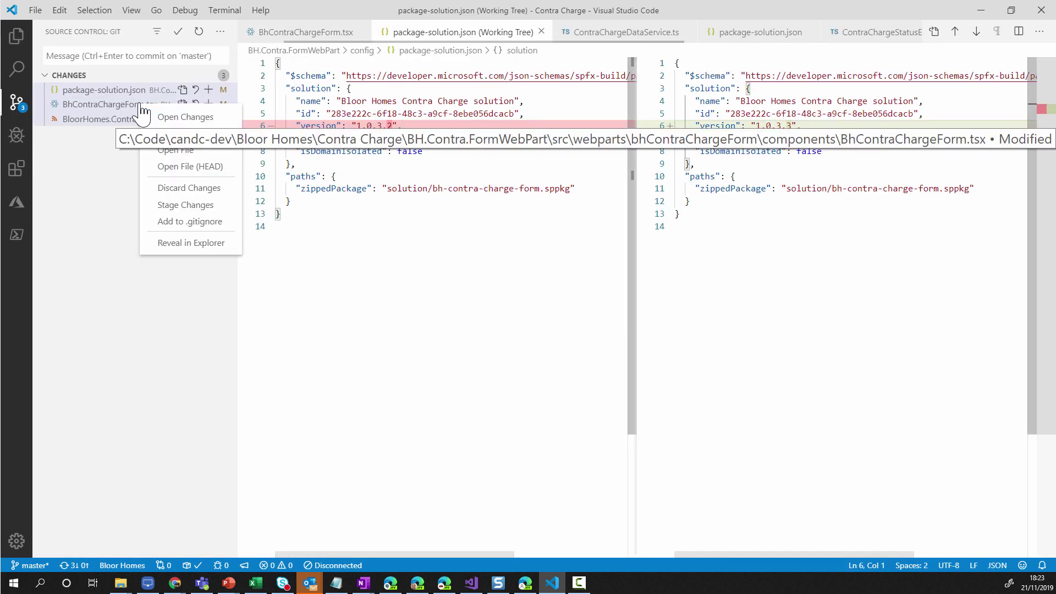
click(173, 204)
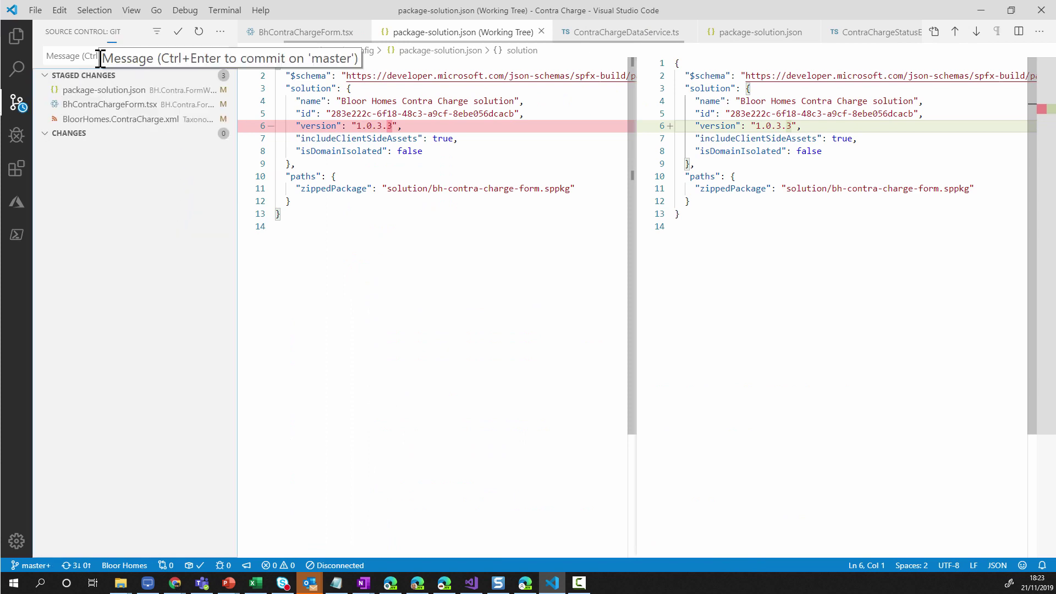
Commit the staged changes with the message "Changed form header text" and sync the master branch with the remote repository.
text(Changed form header text)
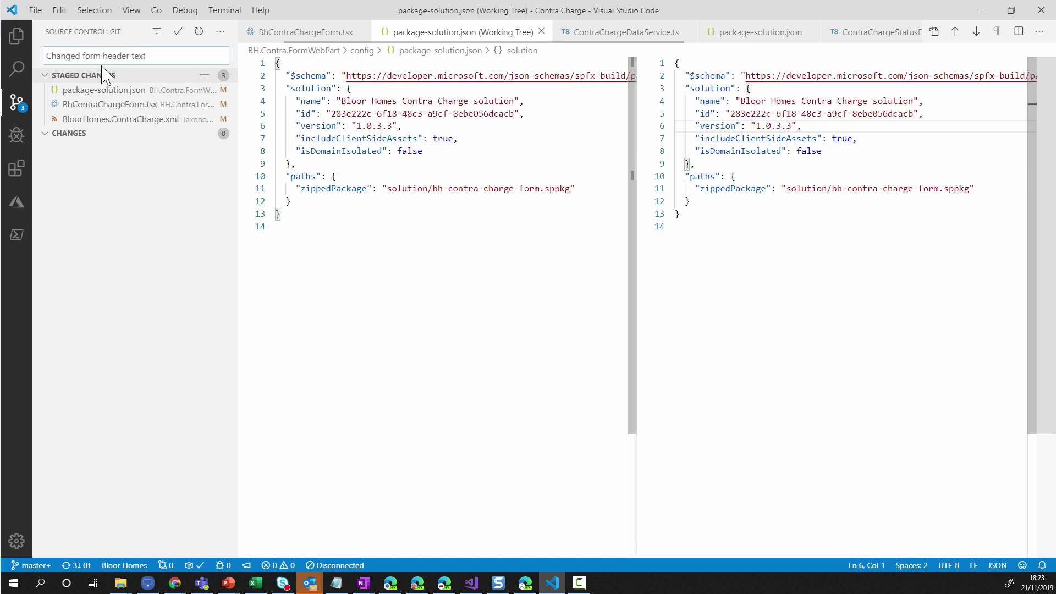
click(177, 33)
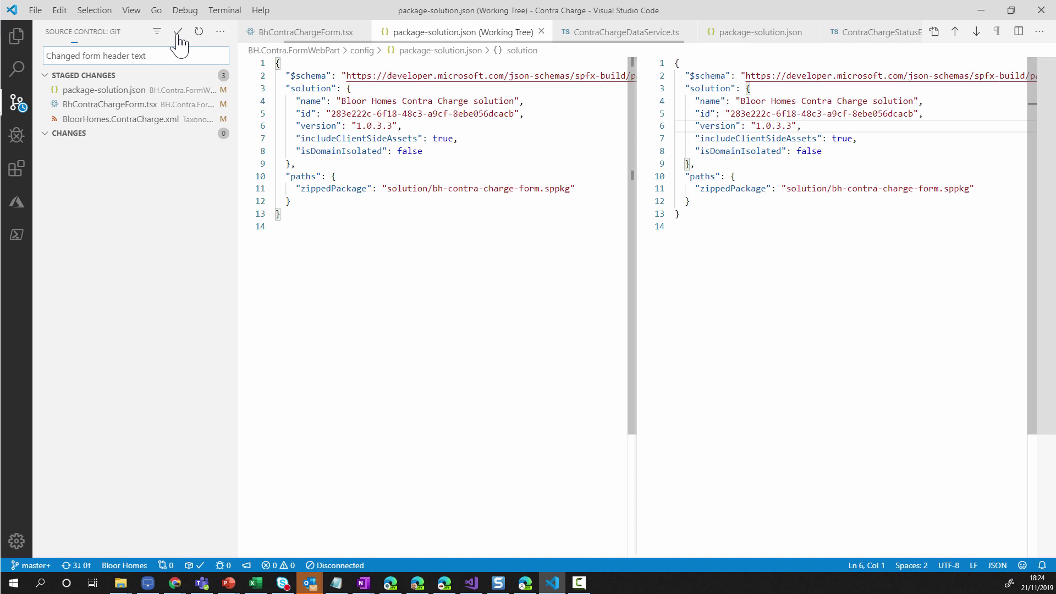
click(220, 31)
key(Escape)
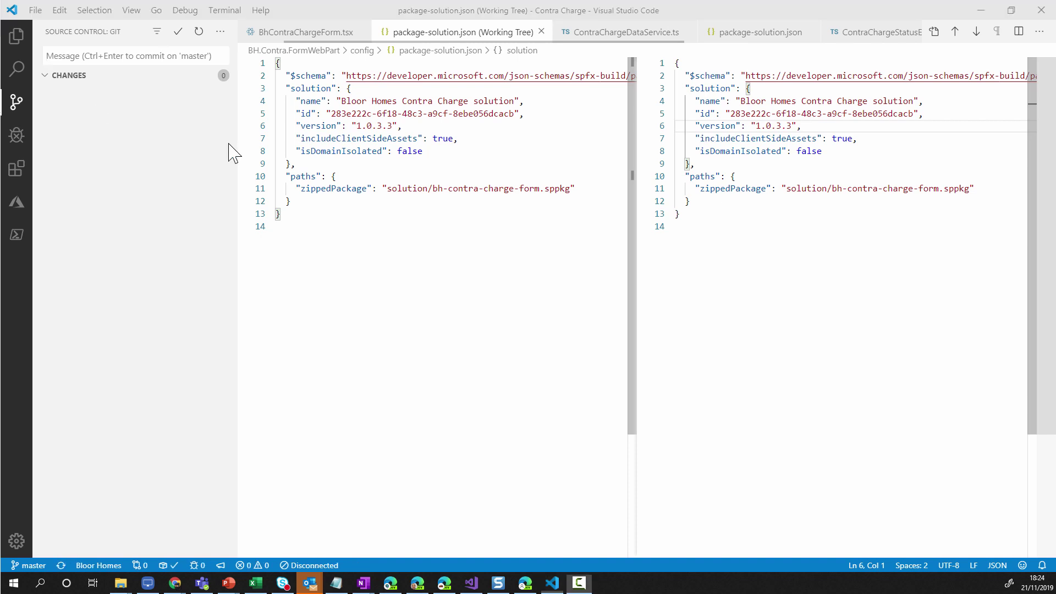
Switch to Azure DevOps in the browser and examine Agent job 1 of run #1282 in the Contra Charge classic build pipeline.
click(980, 10)
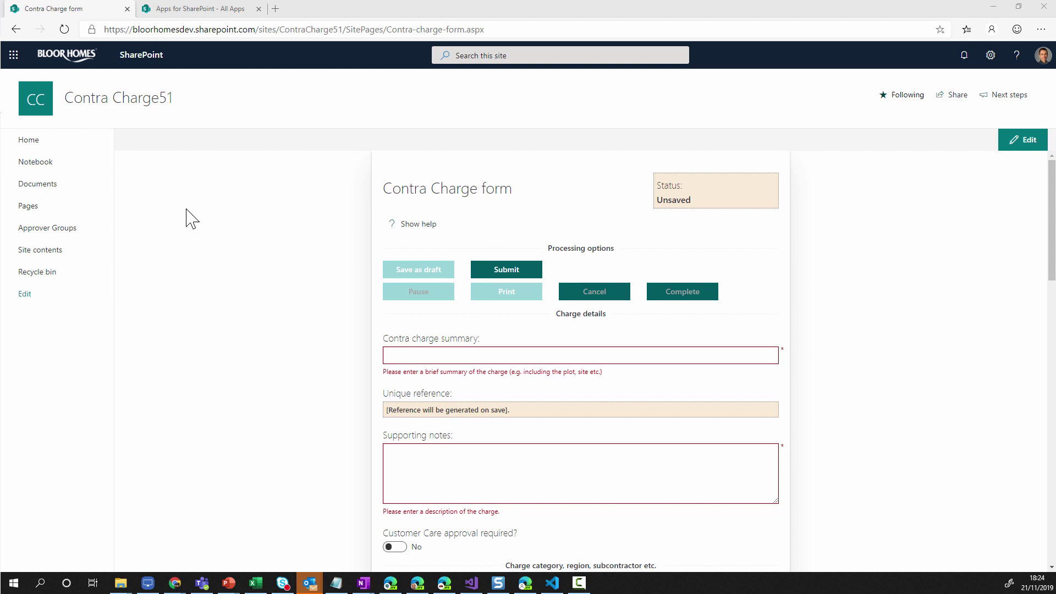
key(alt+Tab)
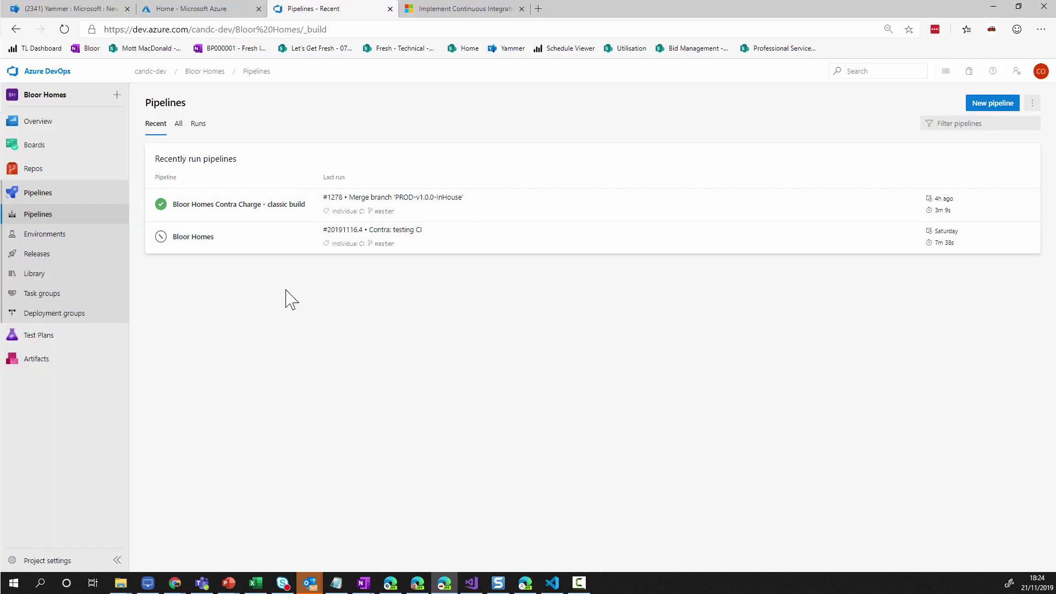
click(218, 215)
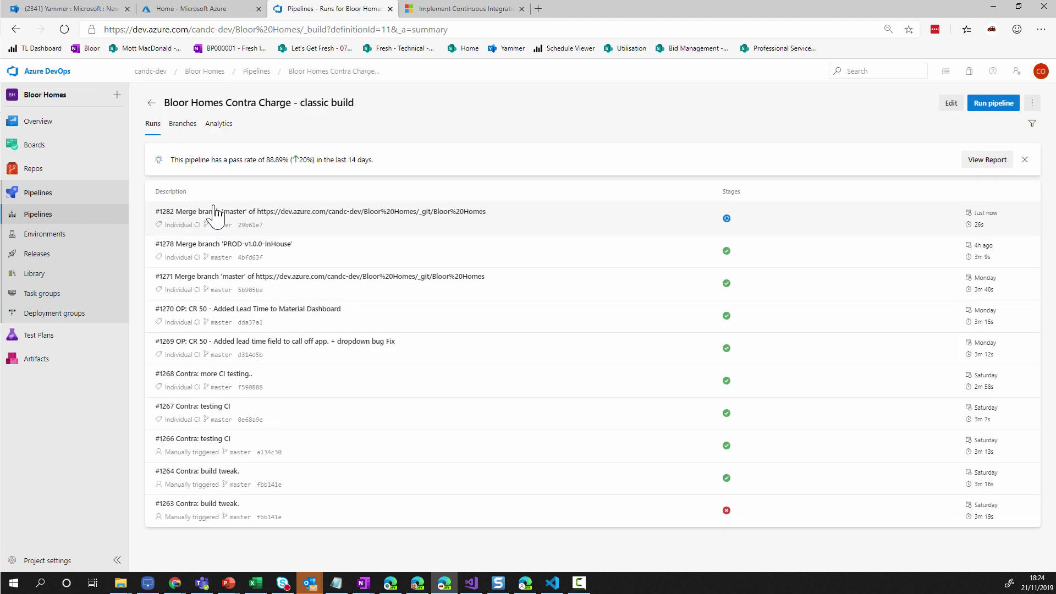
click(416, 224)
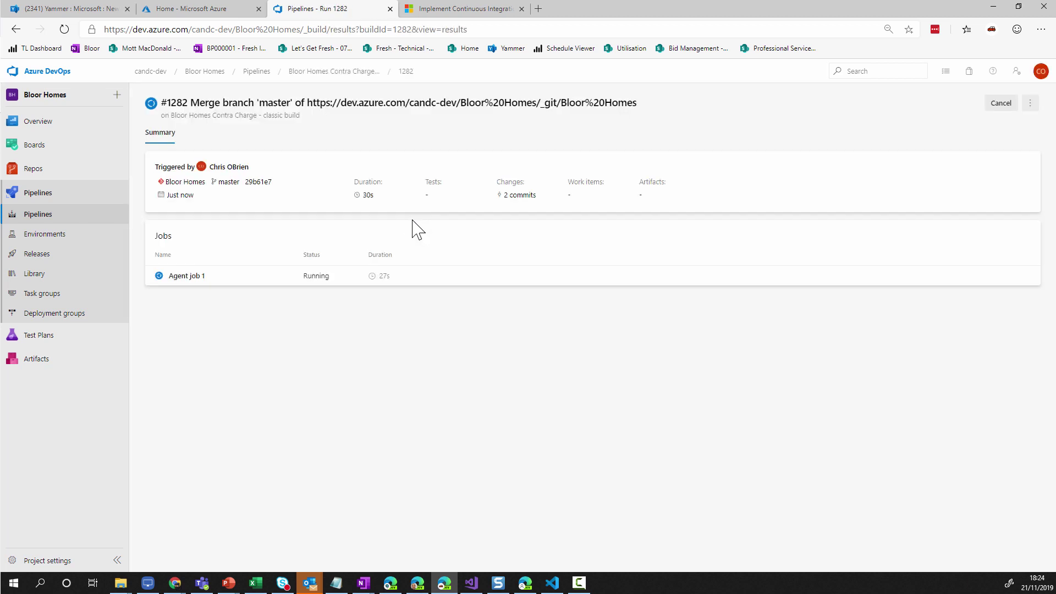
click(183, 277)
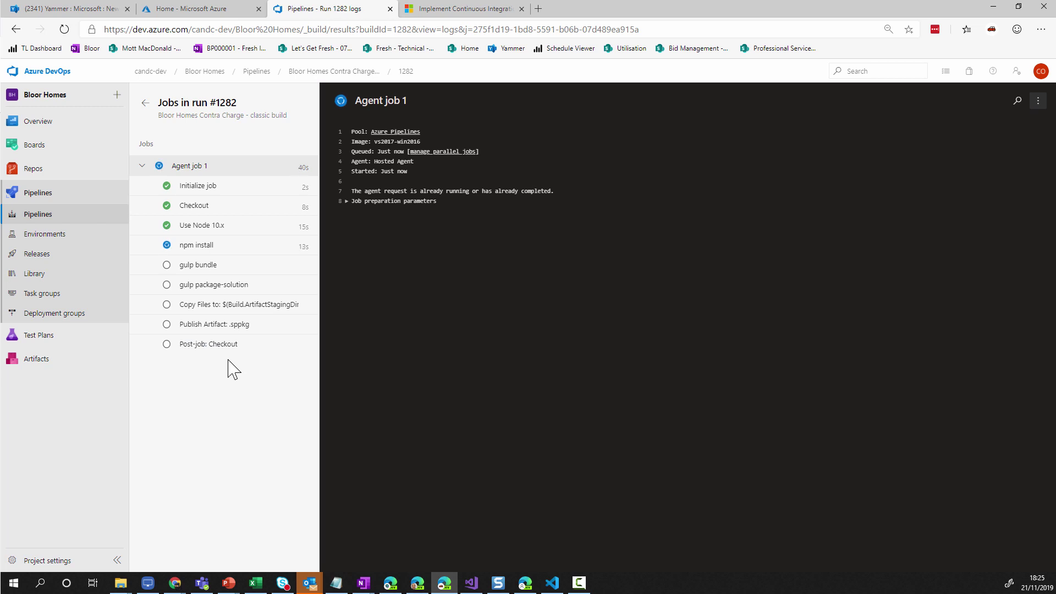
Open the Bloor Homes Contra Charge - classic build pipeline in its editor to view the build tasks.
click(48, 216)
click(211, 208)
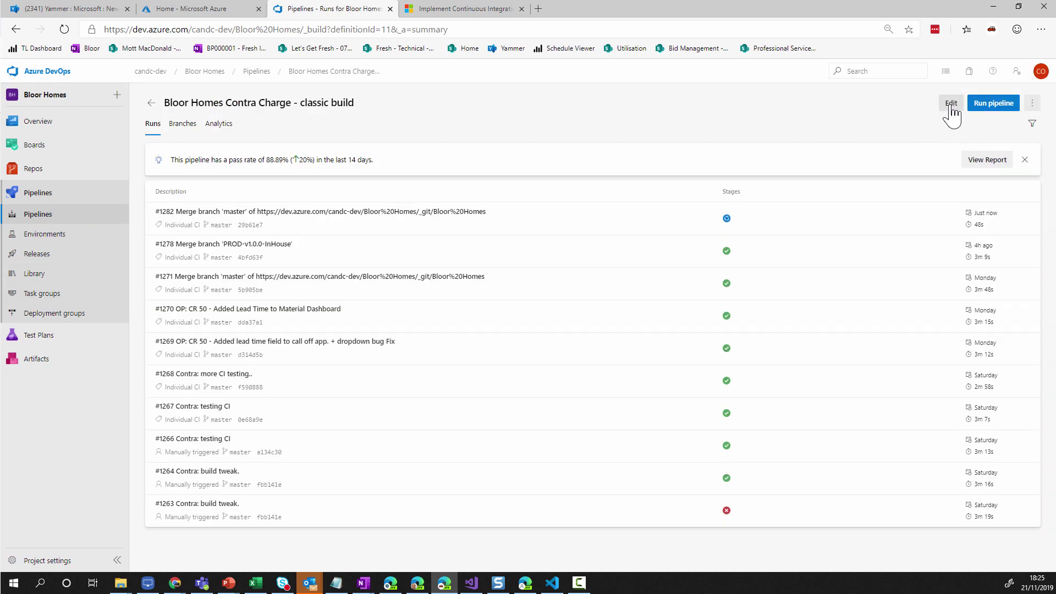
click(951, 104)
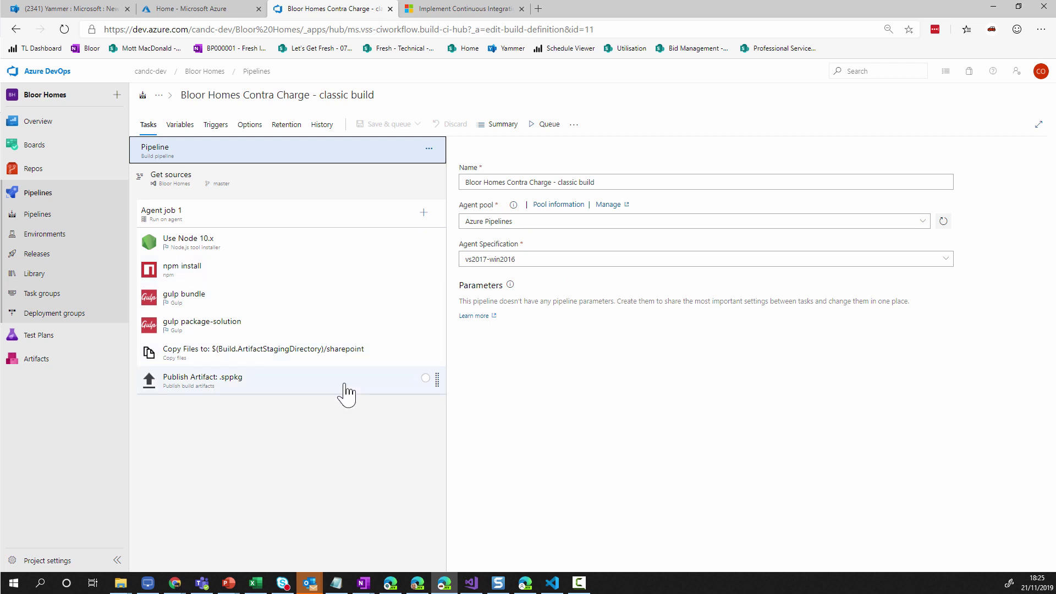
Look through the Microsoft Docs article on CI and CD with Azure DevOps down to the solution bundling section.
click(445, 12)
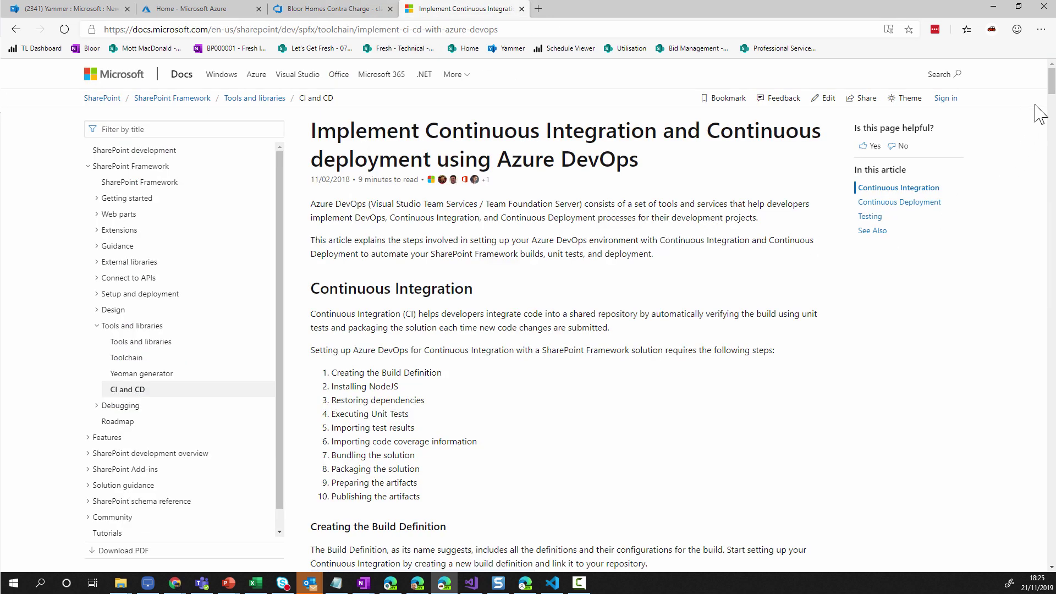
drag(1050, 81, 1046, 254)
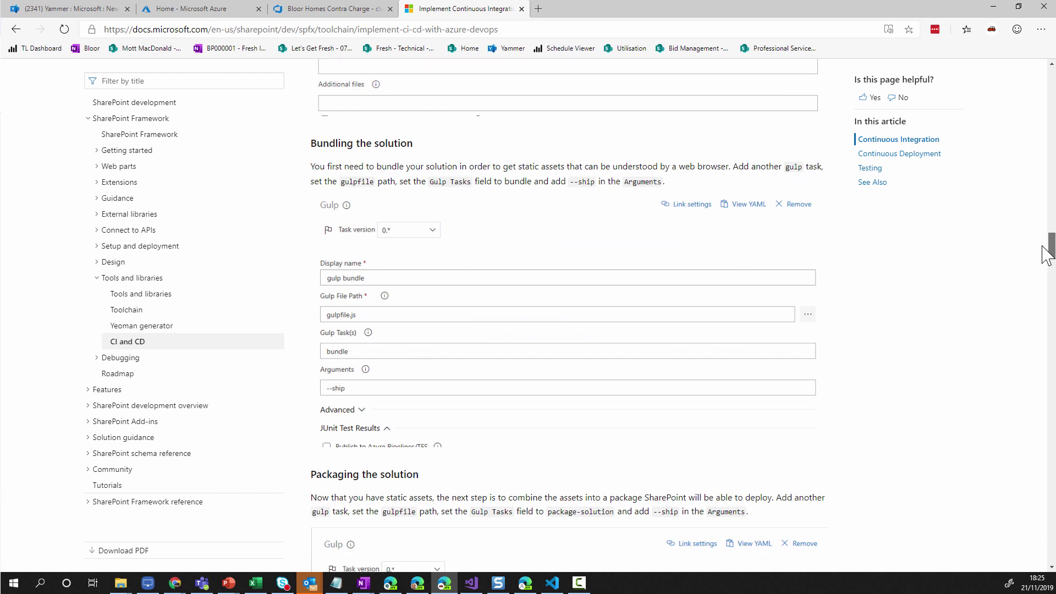
Return to the Contra Charge build pipeline and examine the settings of the gulp bundle and gulp package-solution tasks.
click(336, 11)
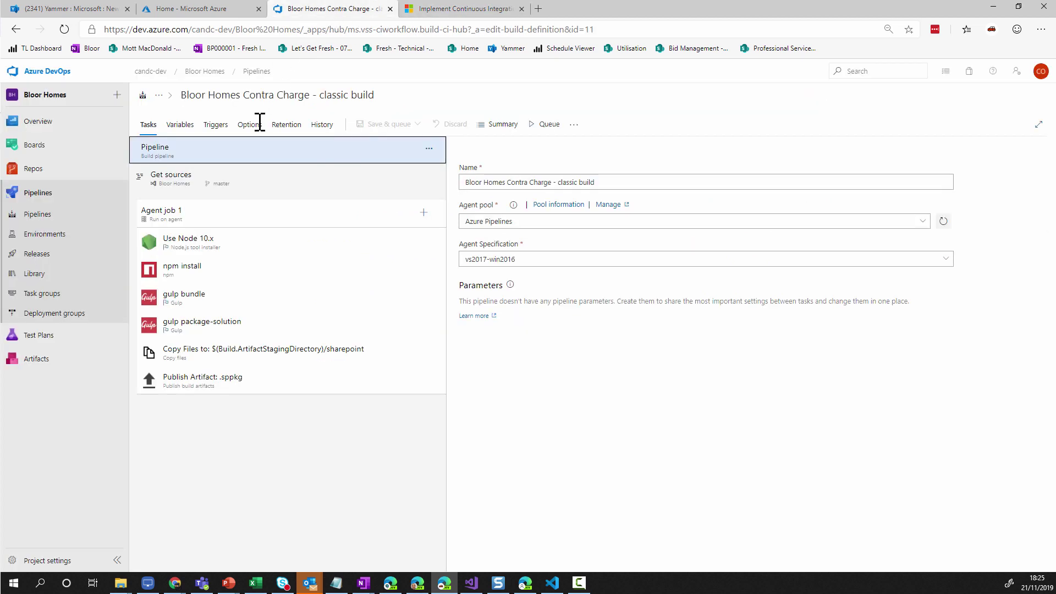
key(F9)
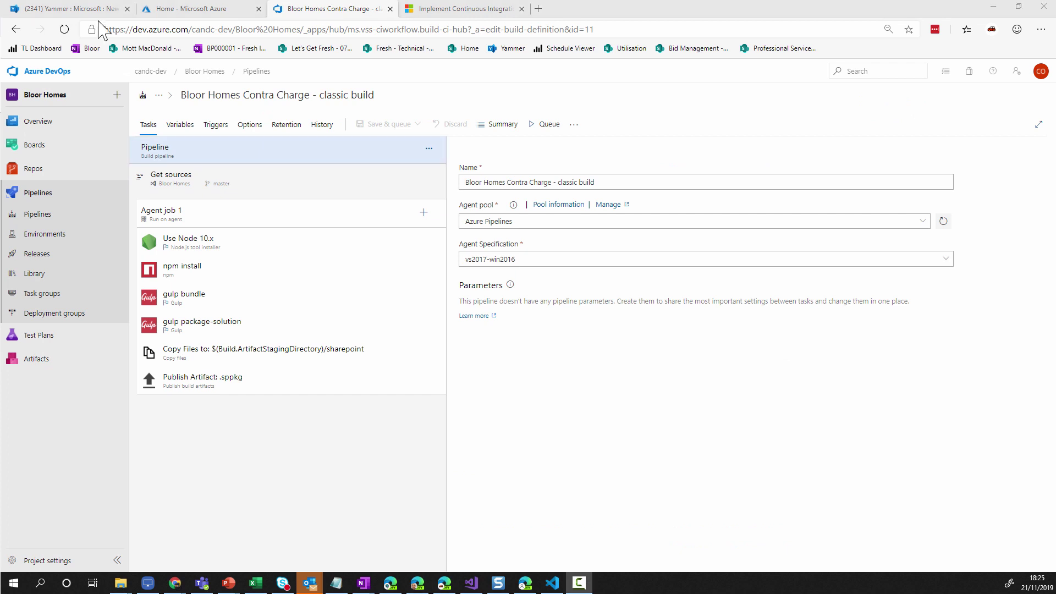
click(284, 302)
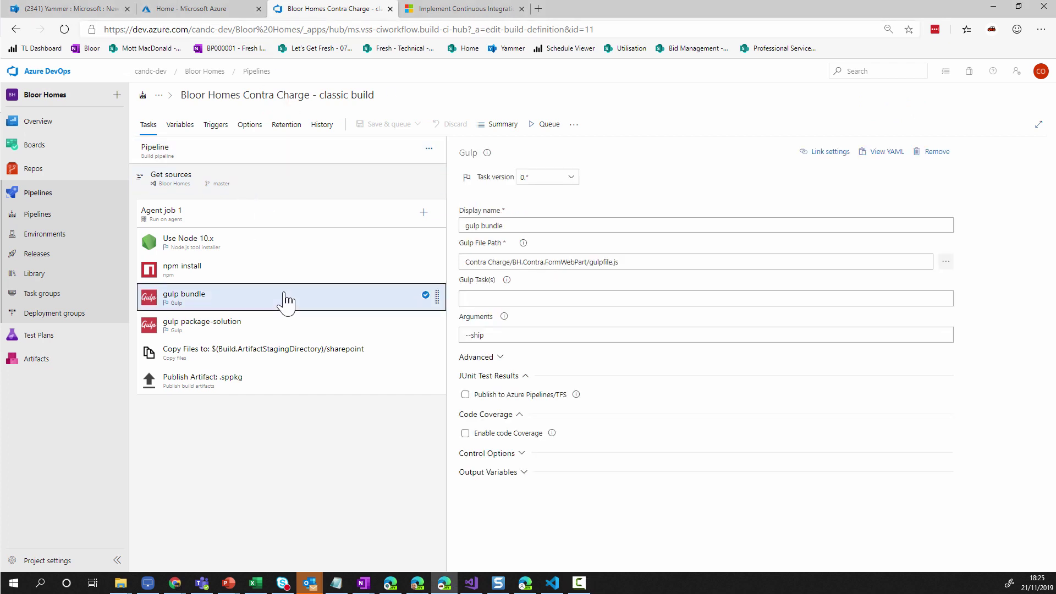
drag(627, 262, 438, 262)
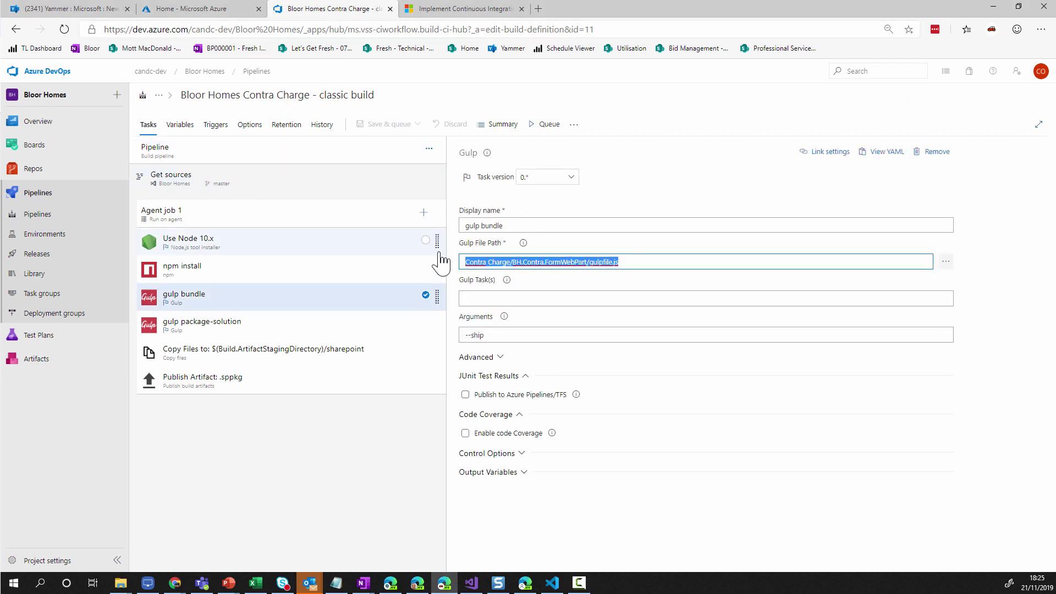
click(238, 327)
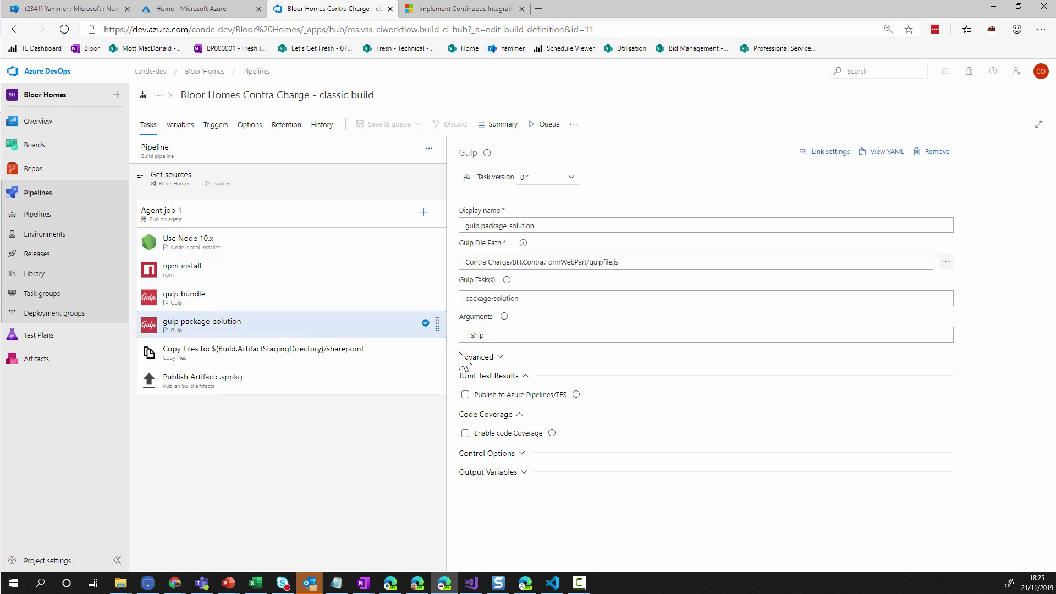
drag(528, 292, 424, 285)
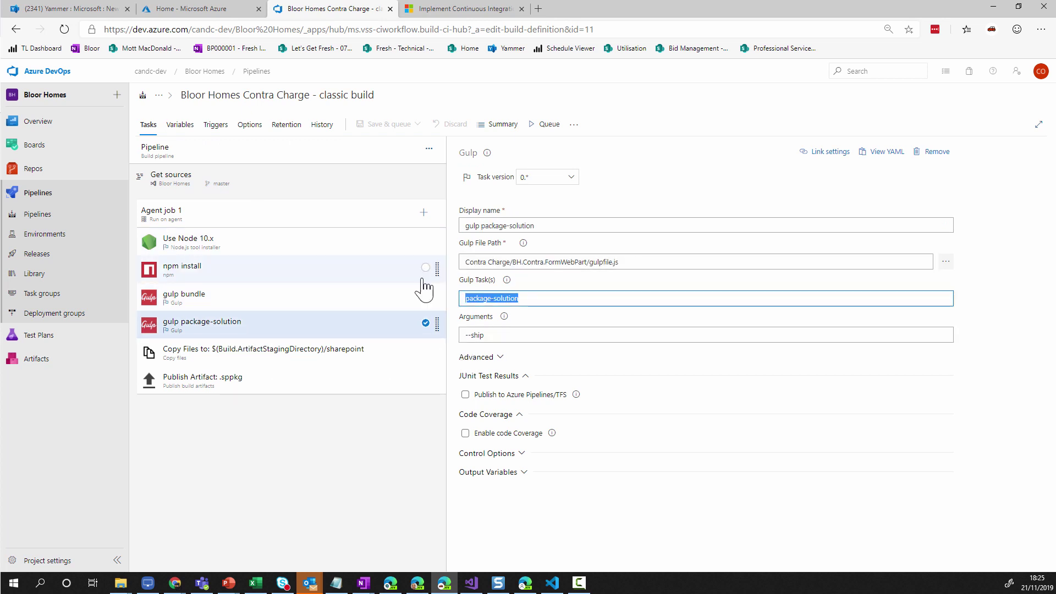
drag(484, 335, 455, 332)
Examine the build pipeline's Copy Files and Publish Artifact tasks and its continuous integration trigger.
click(265, 357)
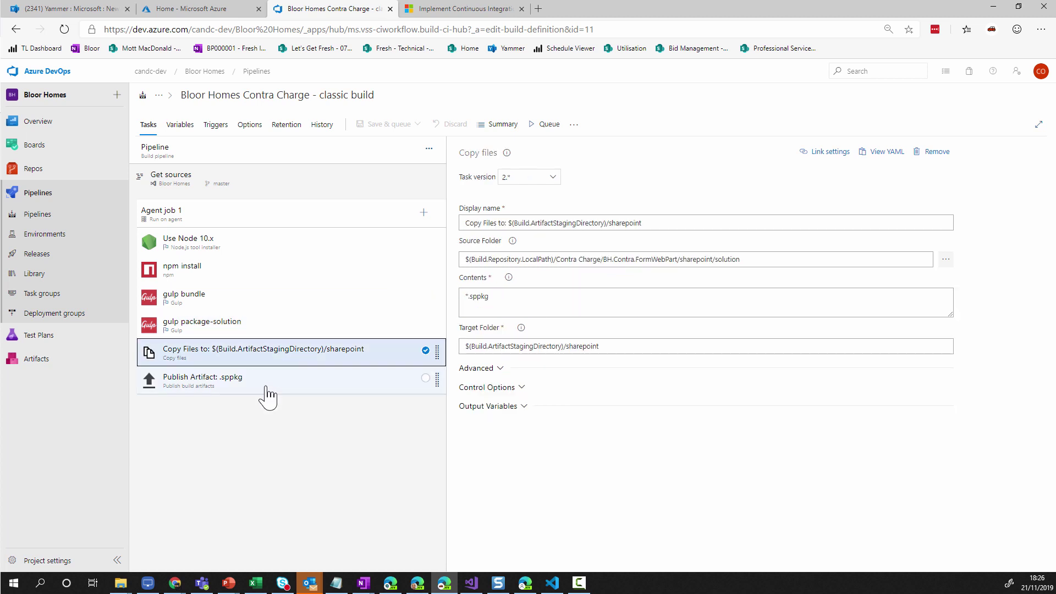
click(268, 392)
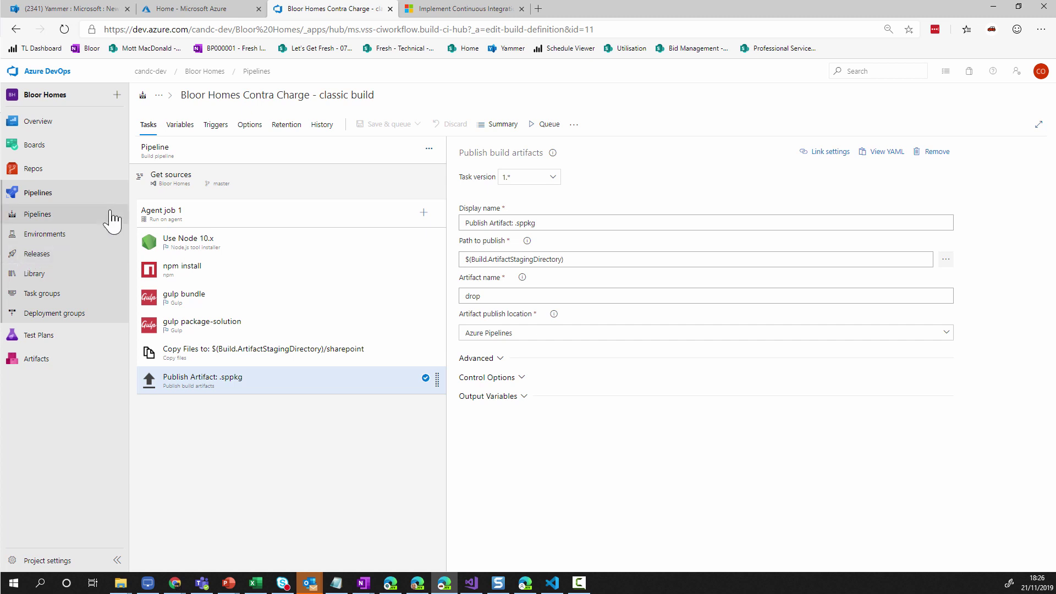
click(215, 125)
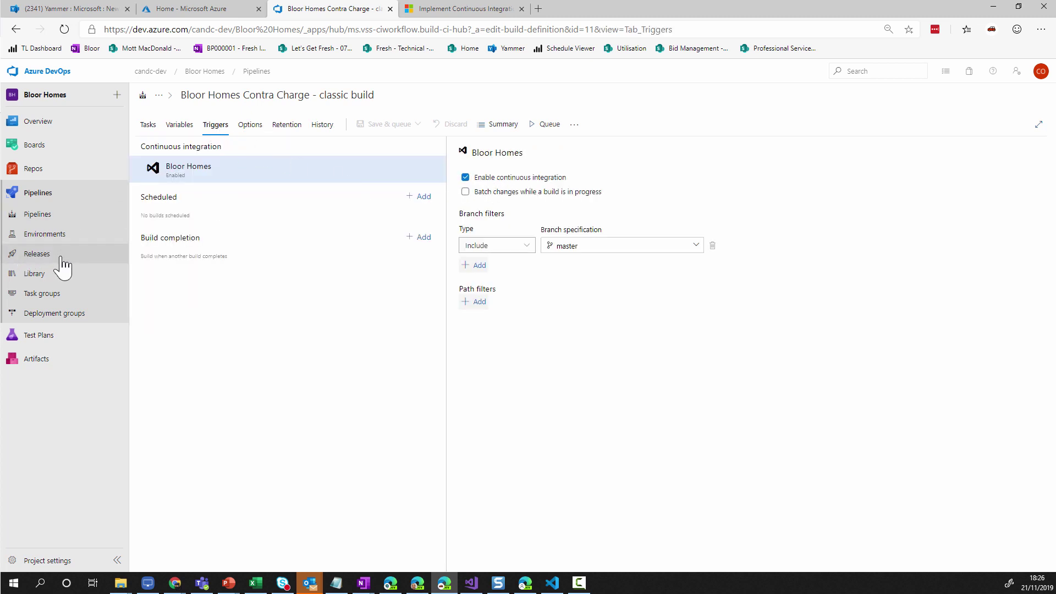
Open the Bloor Contra Charge - release (classic) pipeline in its editor and show the Stage 1 tasks.
click(37, 254)
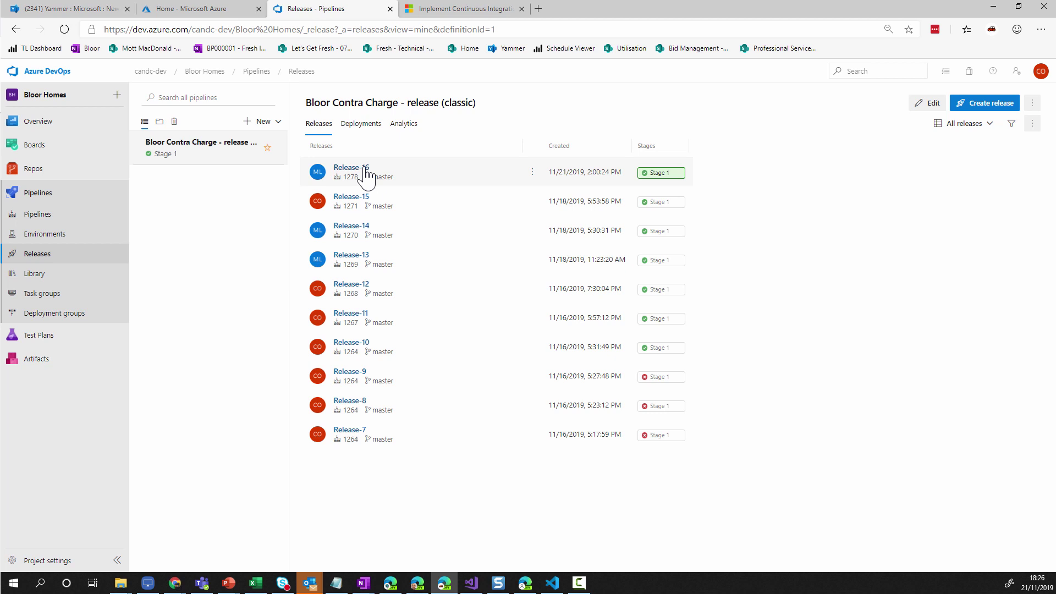
click(931, 104)
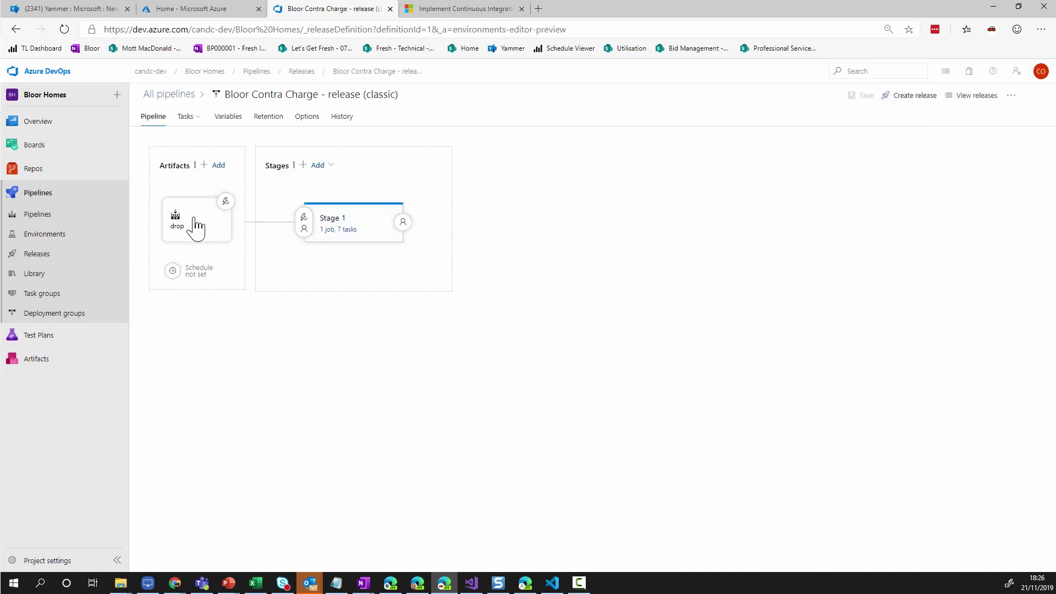
click(336, 230)
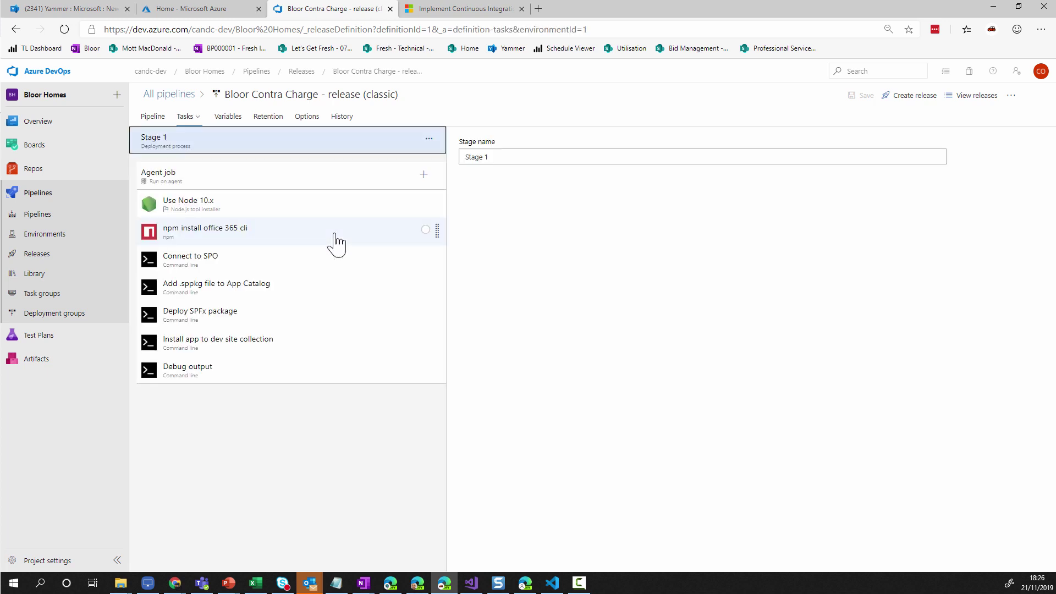
Examine the Stage 1 tasks from the Office 365 CLI install through to installing the app to the dev site collection.
click(335, 235)
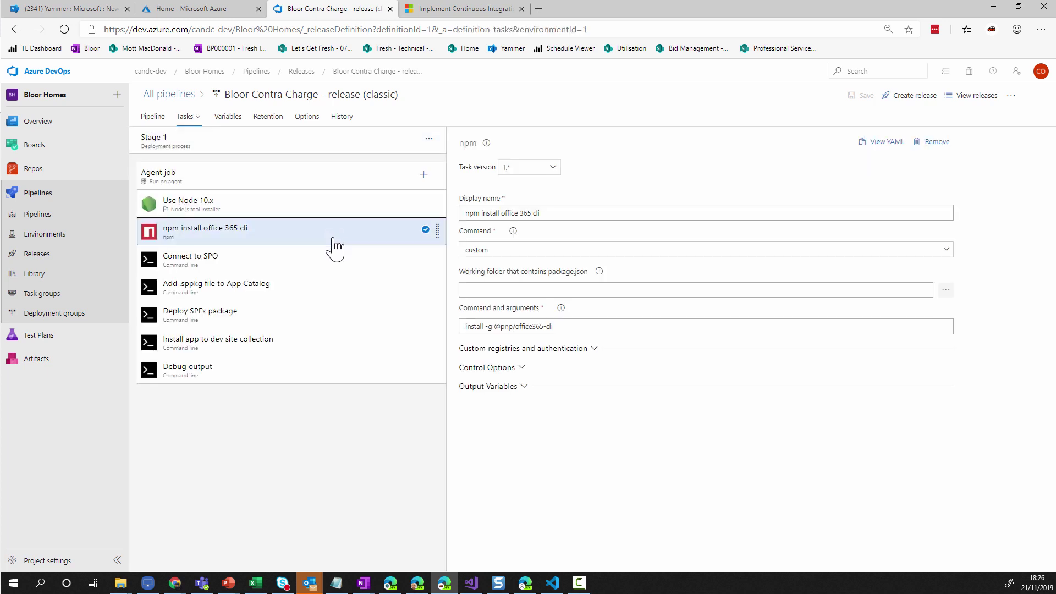
click(330, 263)
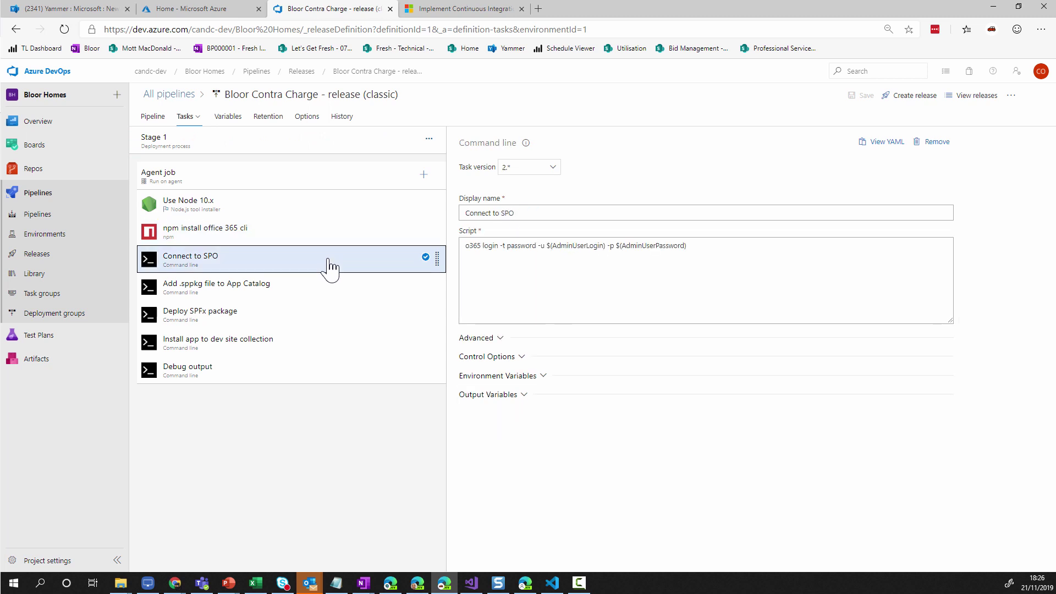
click(326, 284)
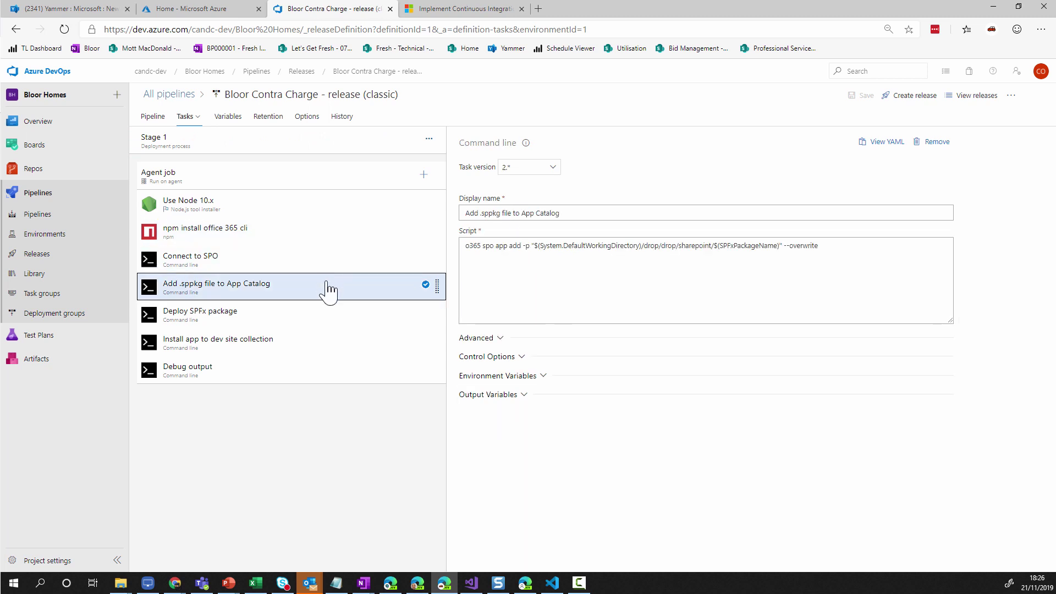
drag(570, 214, 431, 214)
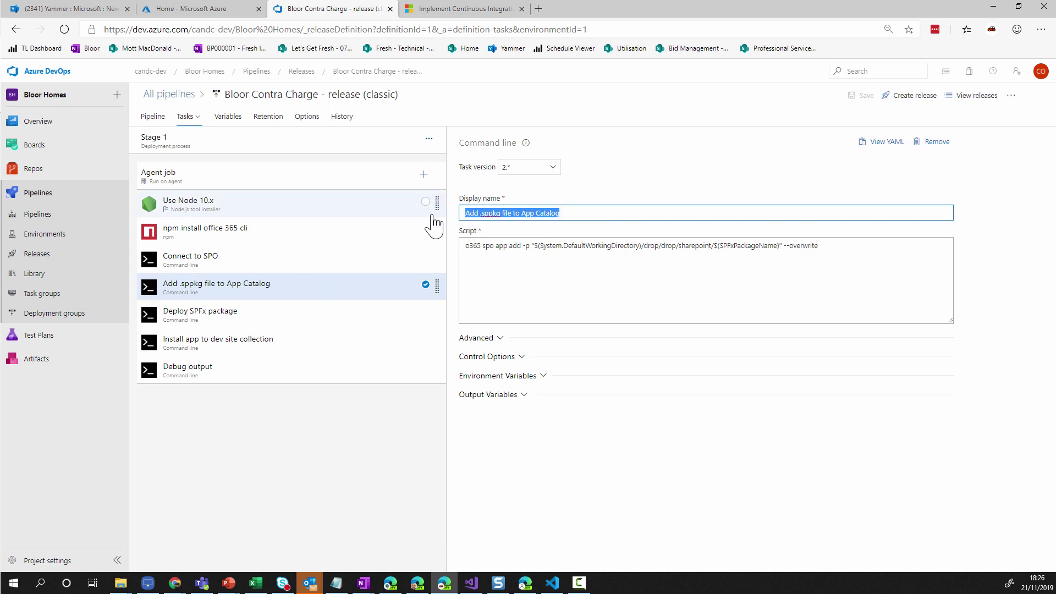
click(275, 324)
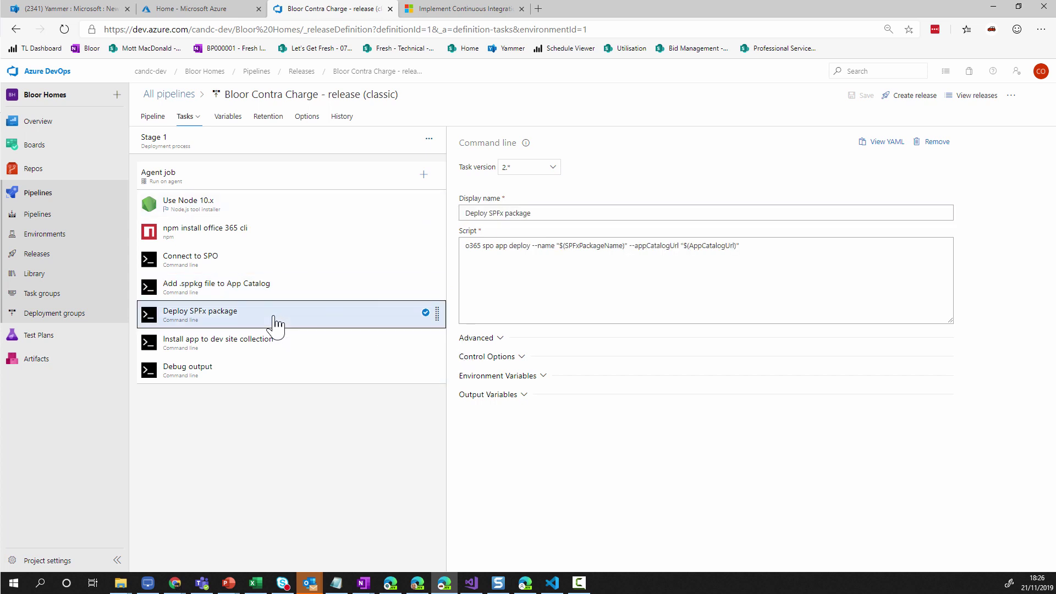
click(277, 345)
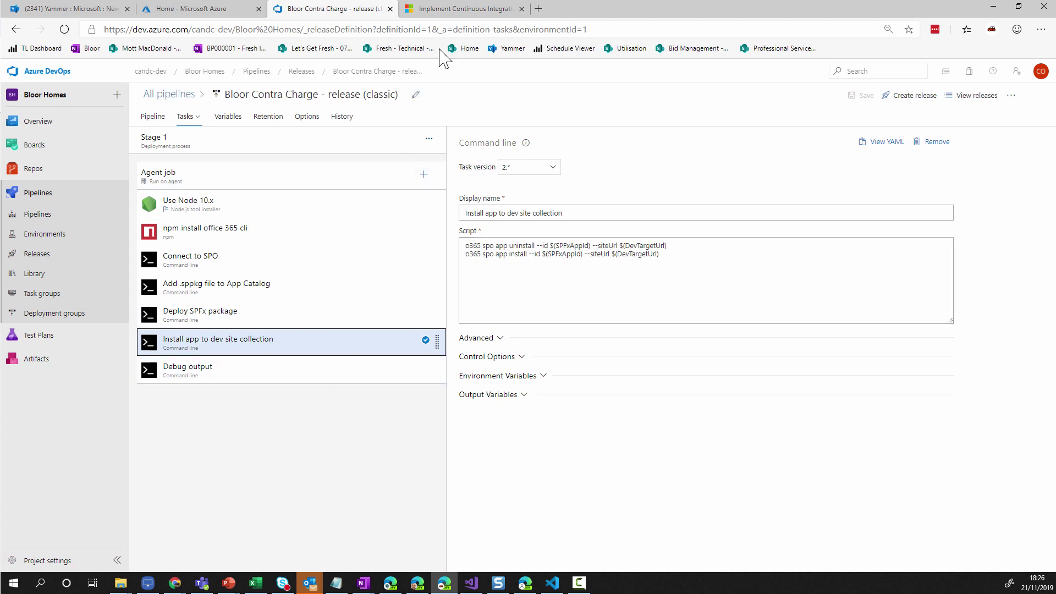
Read the Continuous Deployment section of the Microsoft Docs article down to adding the solution package to the App Catalog.
click(456, 11)
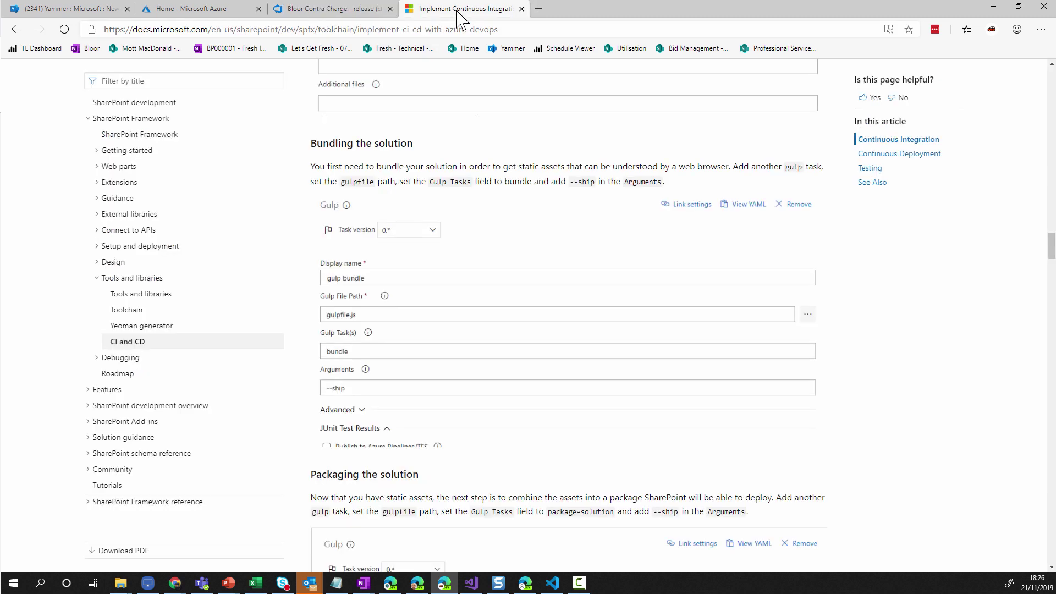
click(913, 156)
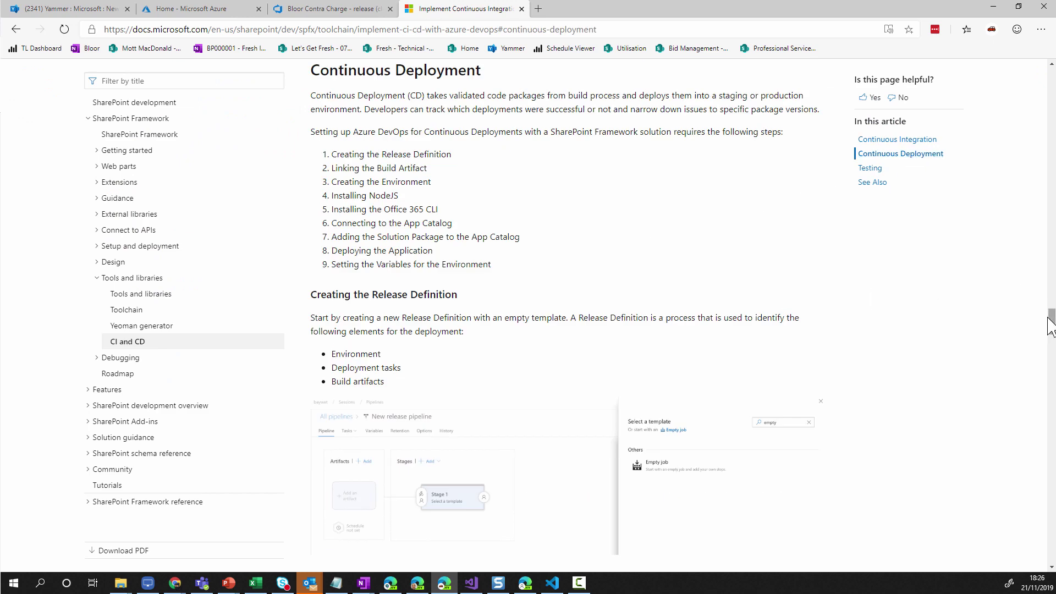
drag(1051, 324, 1029, 426)
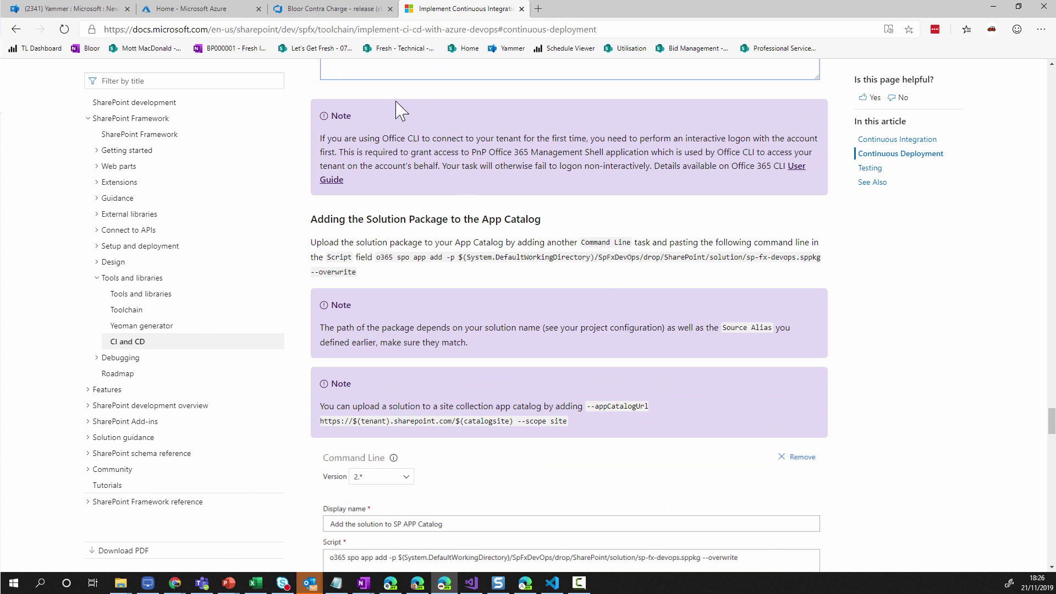
Return to the Contra Charge release pipeline editor and view its pipeline overview and change history.
click(310, 10)
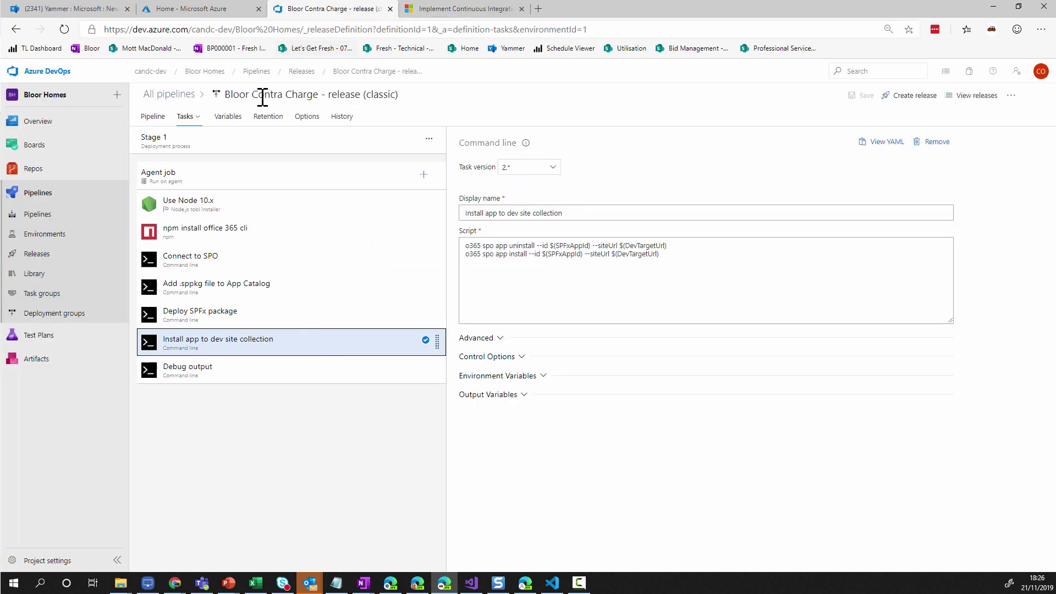
click(155, 117)
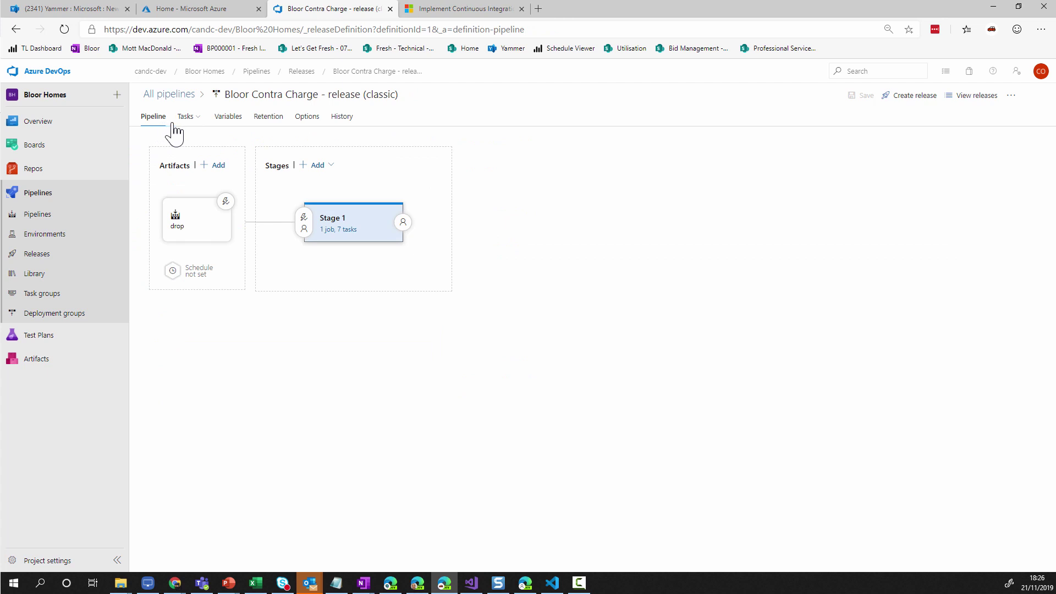
click(341, 117)
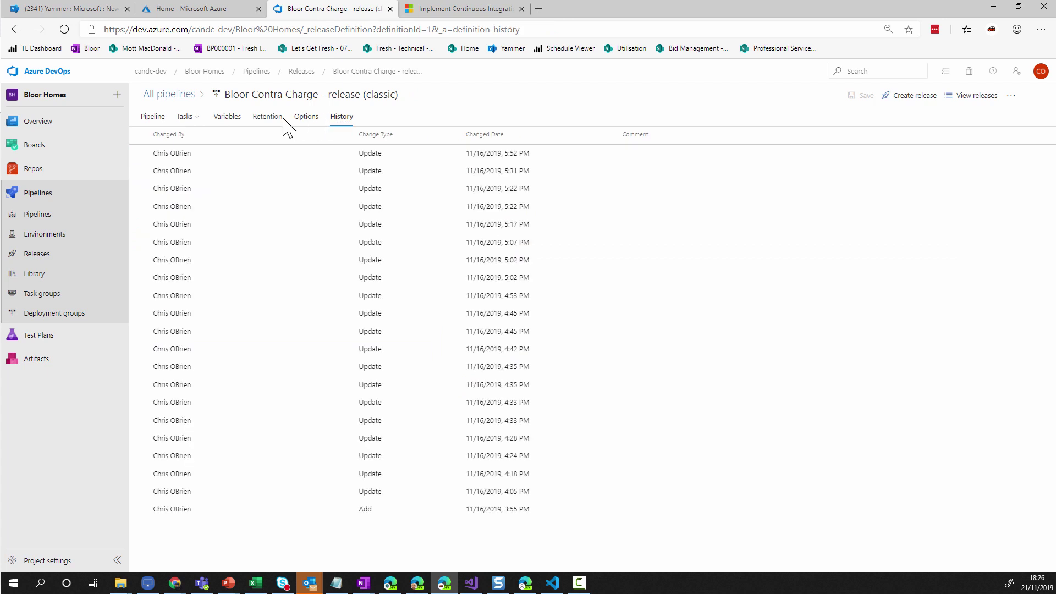
Open Release-16's Stage 1 logs and examine the detailed log of the Install app to dev site collection task.
click(35, 256)
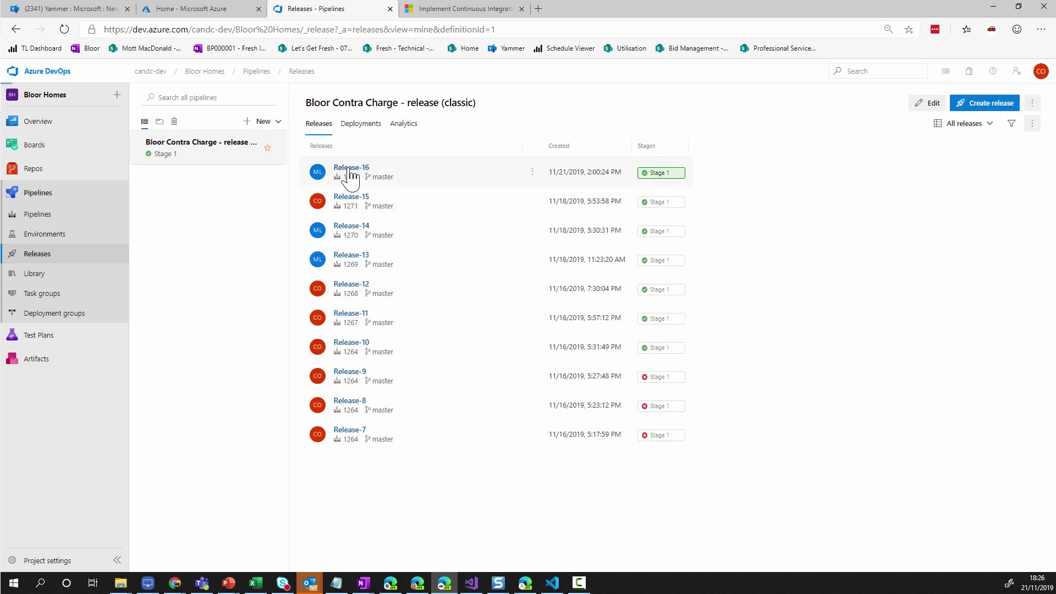
click(350, 169)
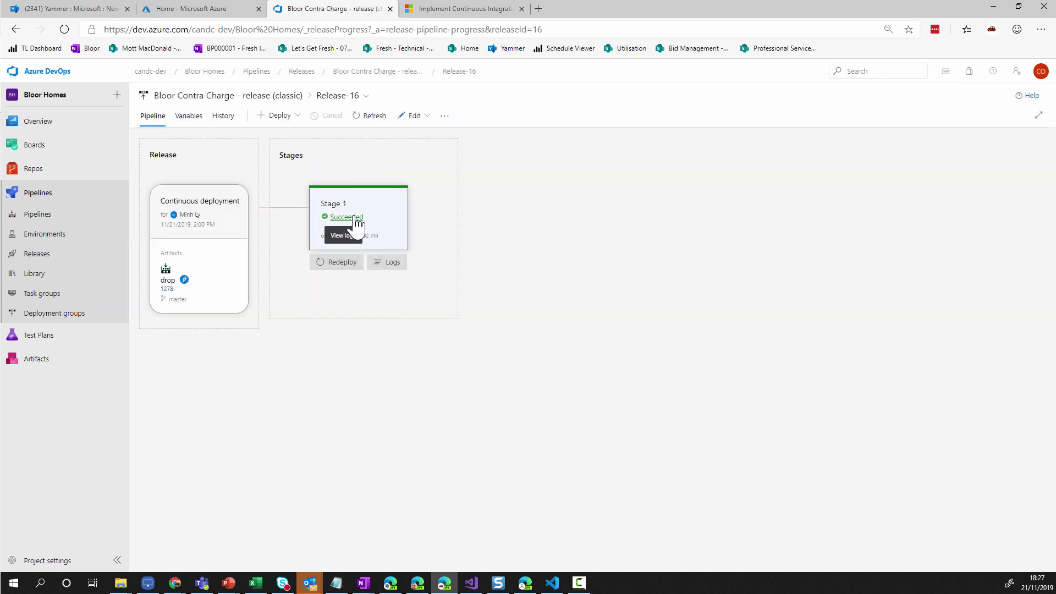
click(357, 222)
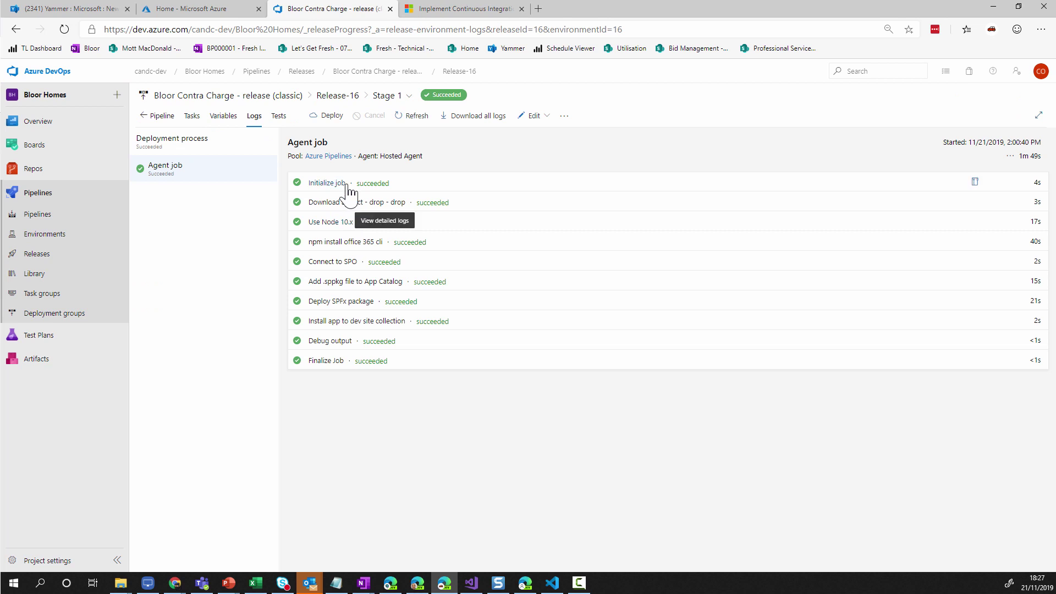
click(413, 329)
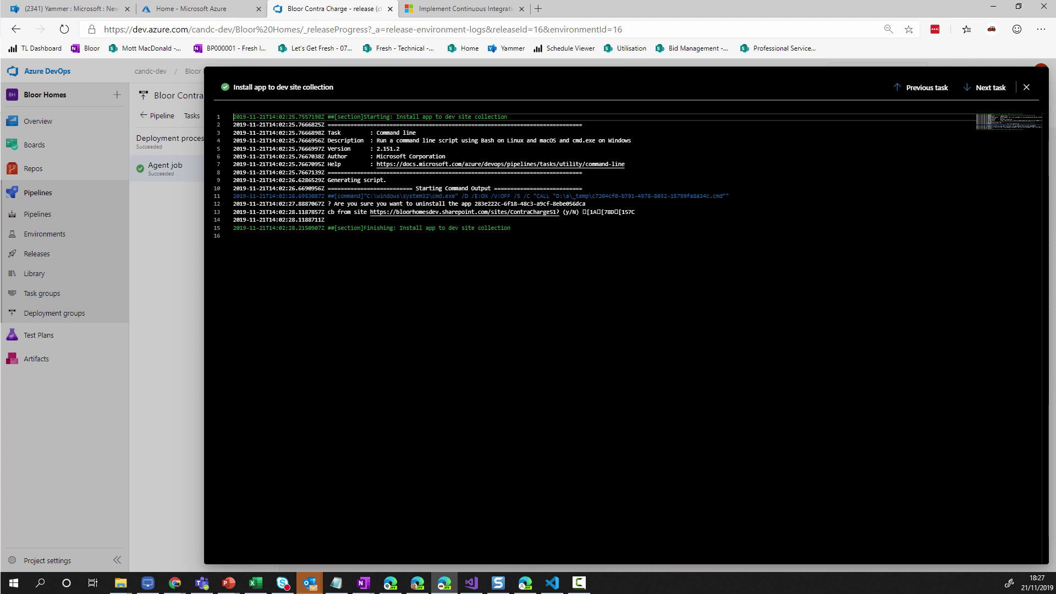
click(1026, 88)
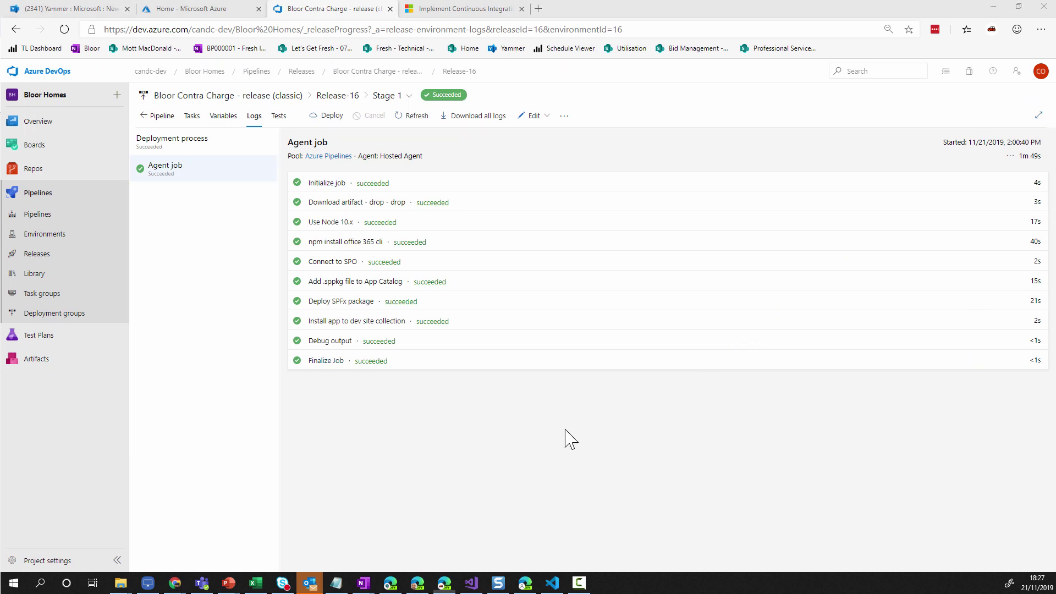
Open the Stage 1 logs of Release-17 from the releases list and follow its agent job until the deployment finishes.
click(51, 256)
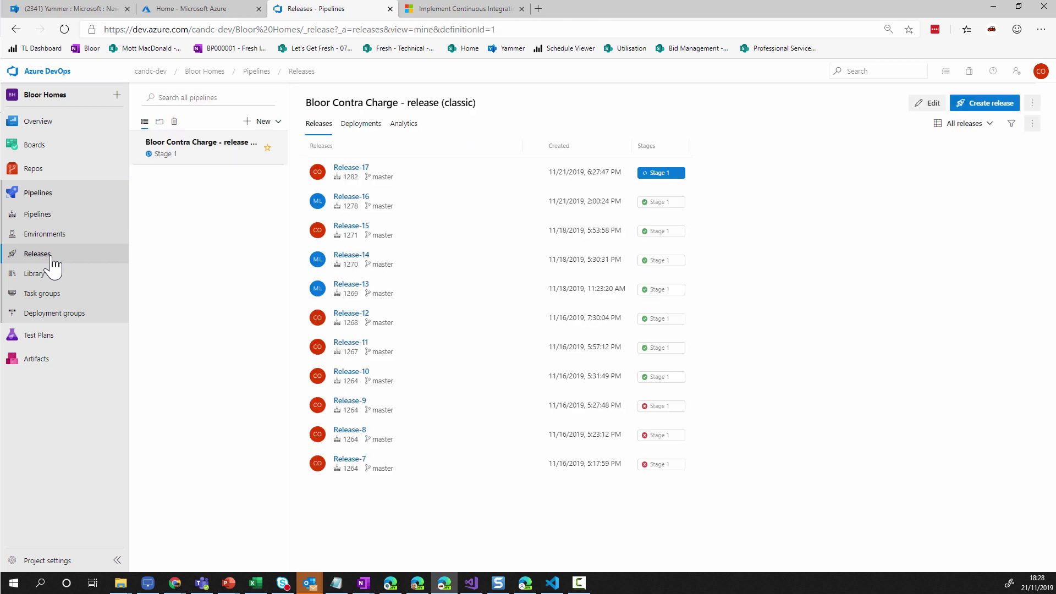
click(664, 174)
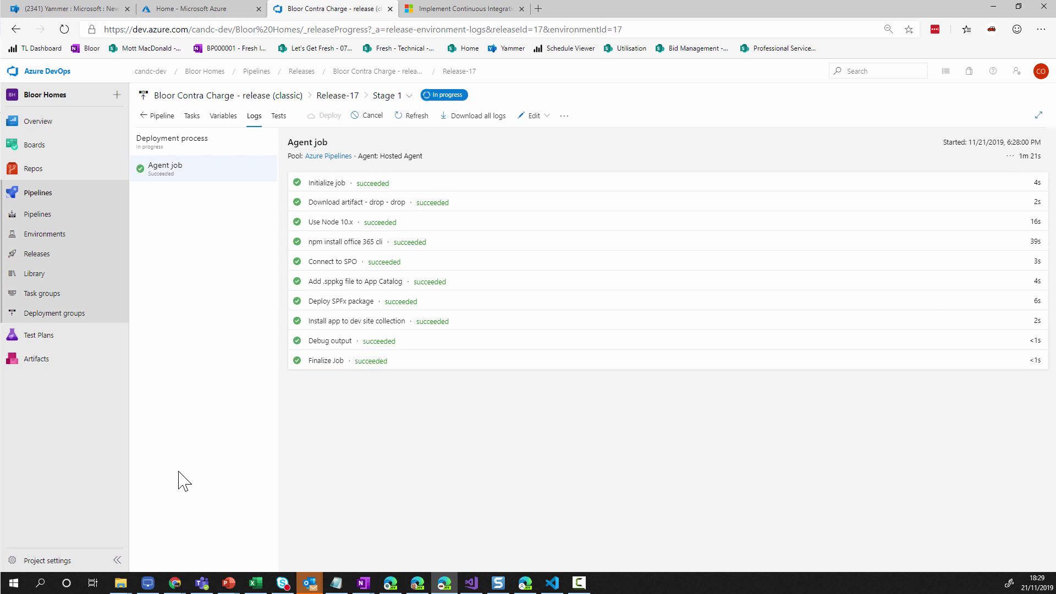
click(348, 478)
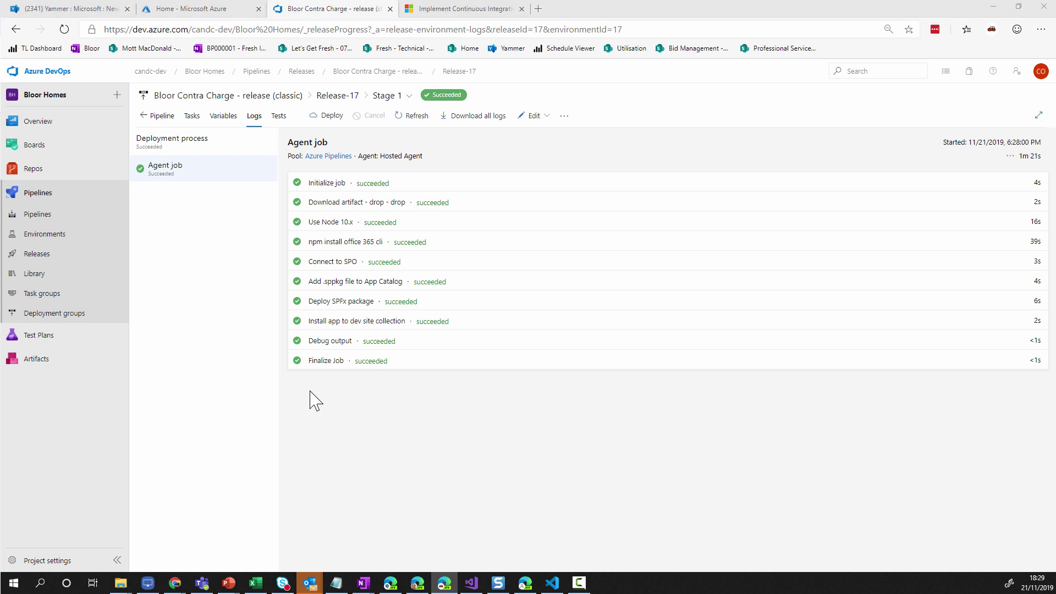
Switch to the SharePoint App Catalog, refresh the apps list and check the Bloor Homes Contra Charge solution's version and modified time.
key(alt+Tab)
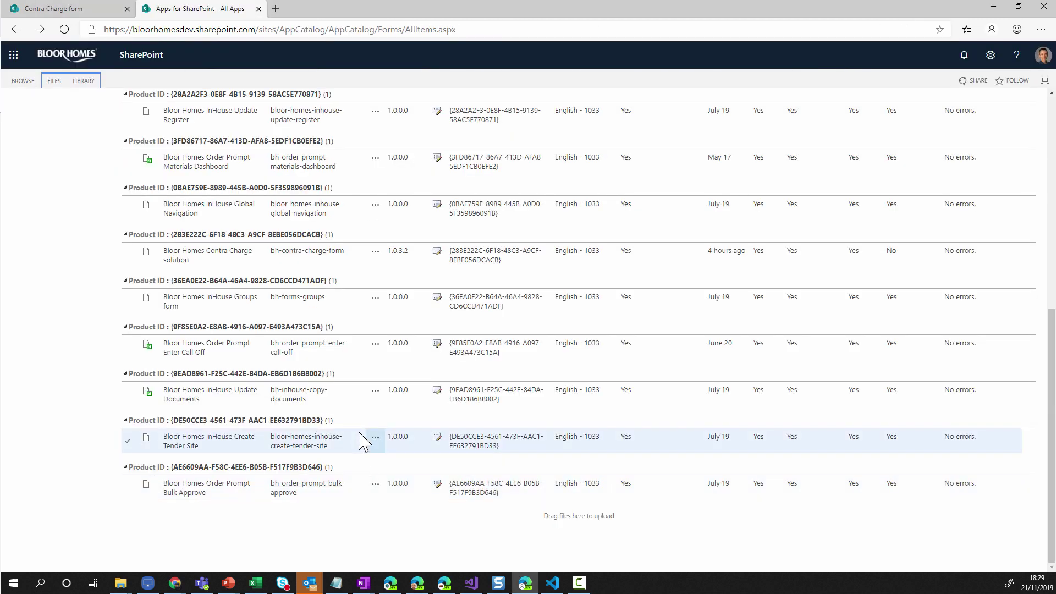
key(F5)
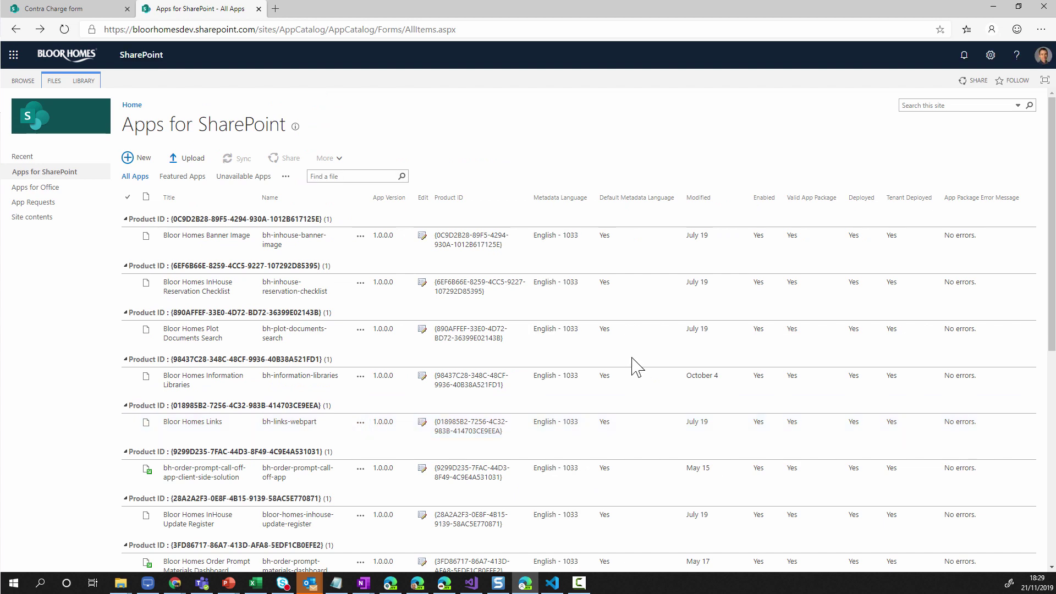
scroll(636, 365, down, 5)
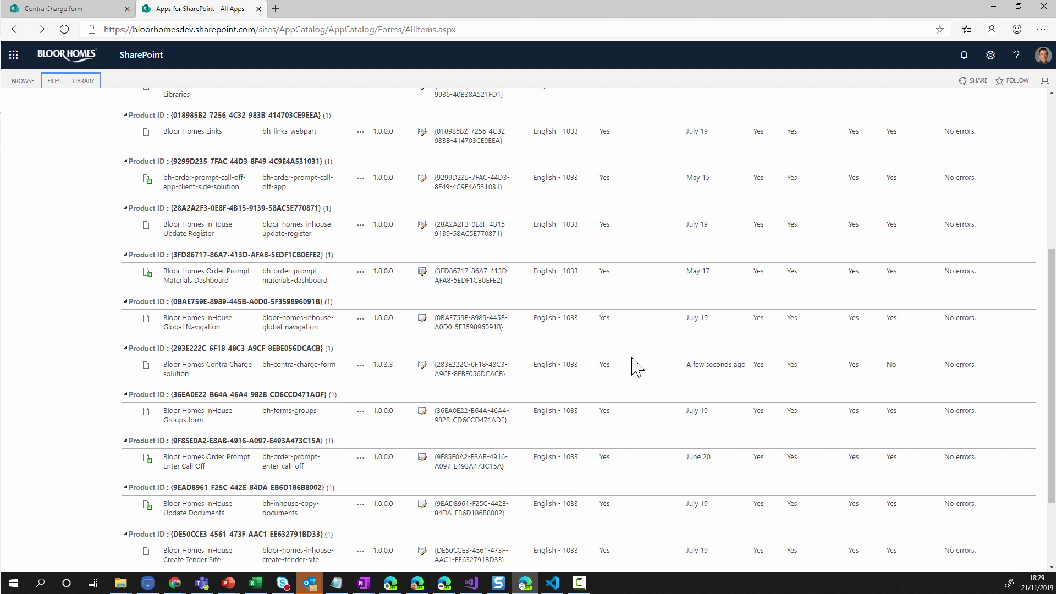
Highlight the modified time of the Bloor Homes Contra Charge solution in the App Catalog's apps list.
scroll(633, 359, down, 2)
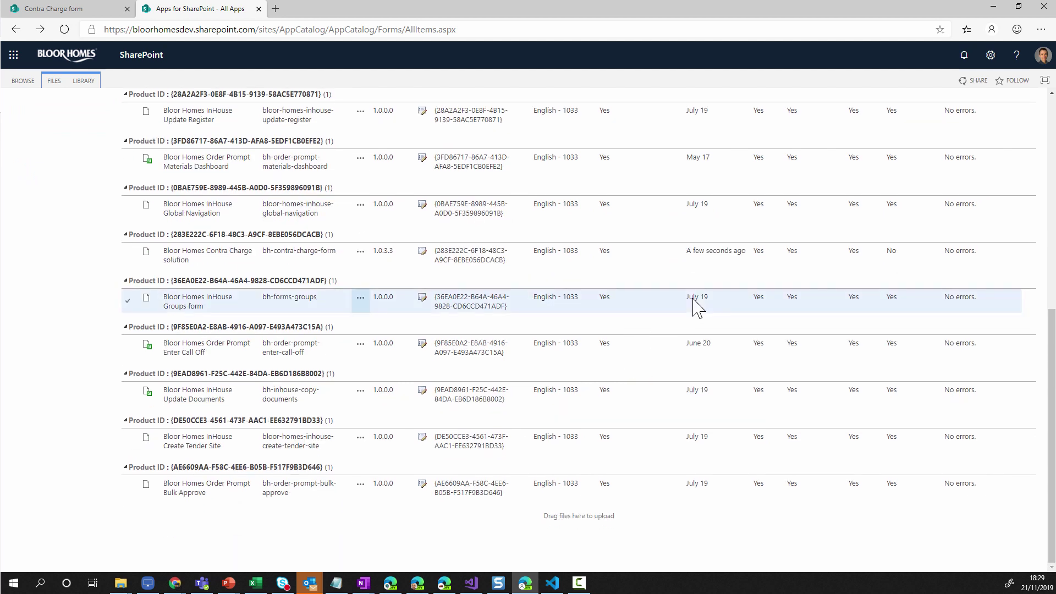
drag(746, 251, 685, 254)
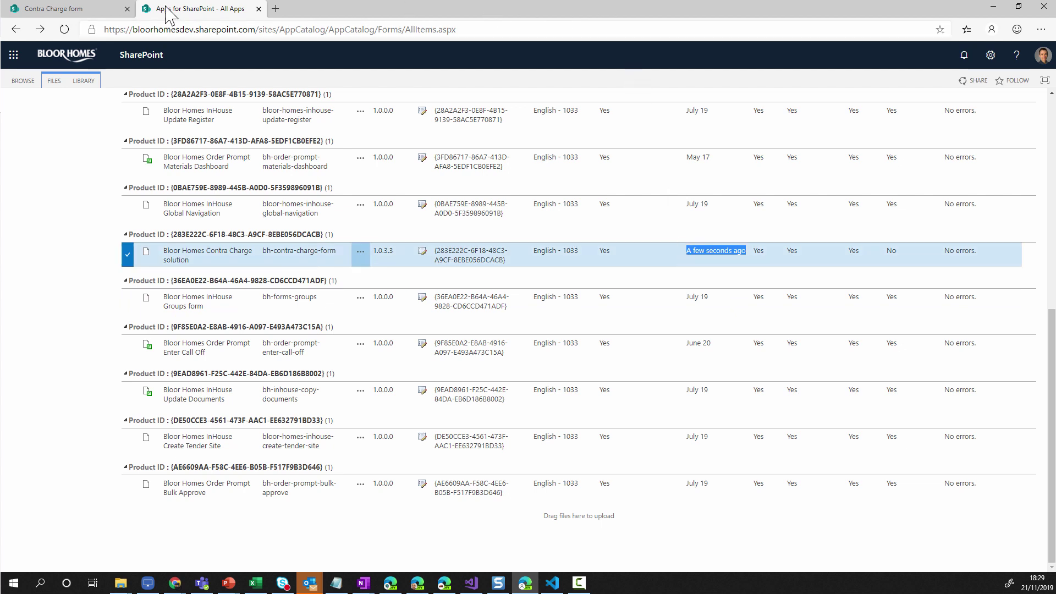
Return to the Contra Charge form page, reload it and examine the form's header text.
click(68, 9)
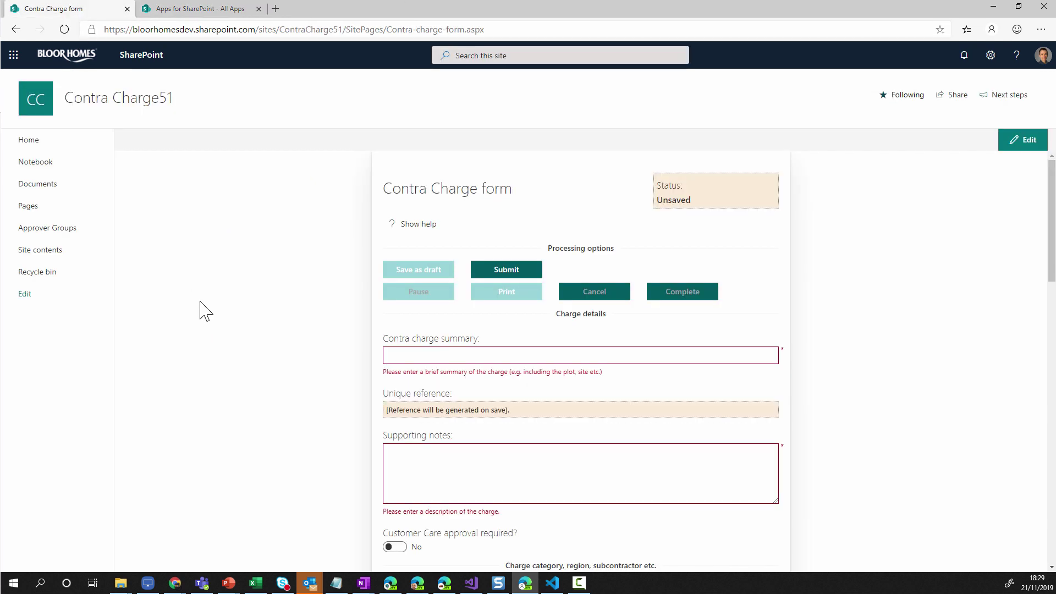
key(F5)
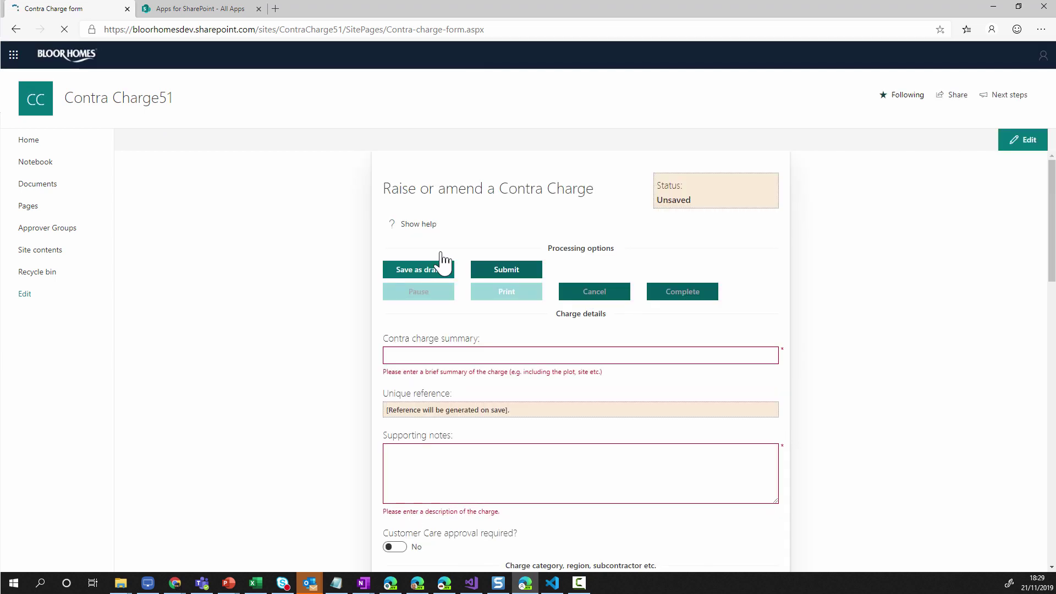
drag(384, 190, 586, 187)
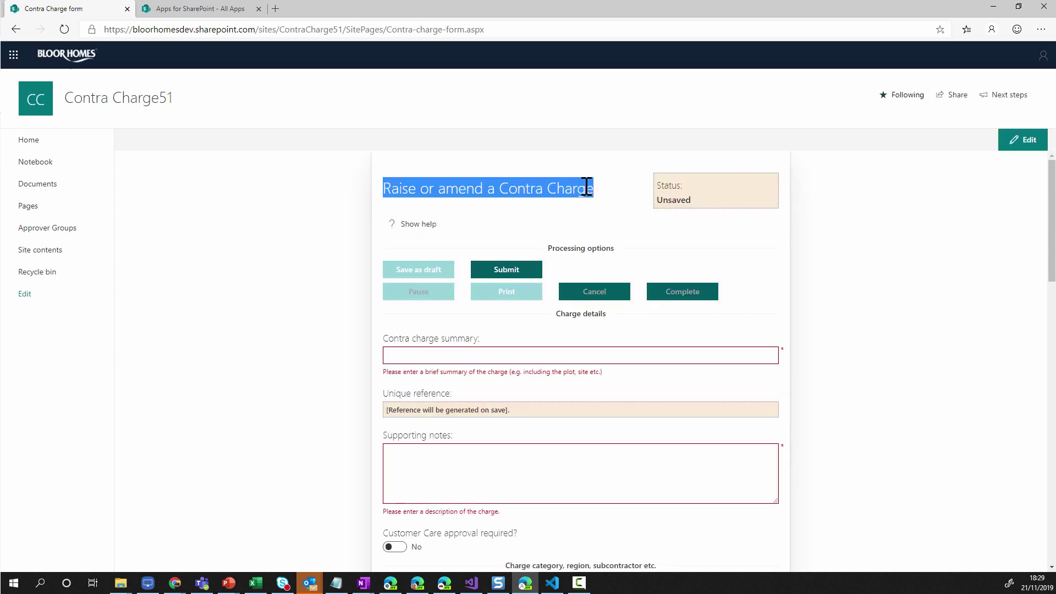
click(158, 312)
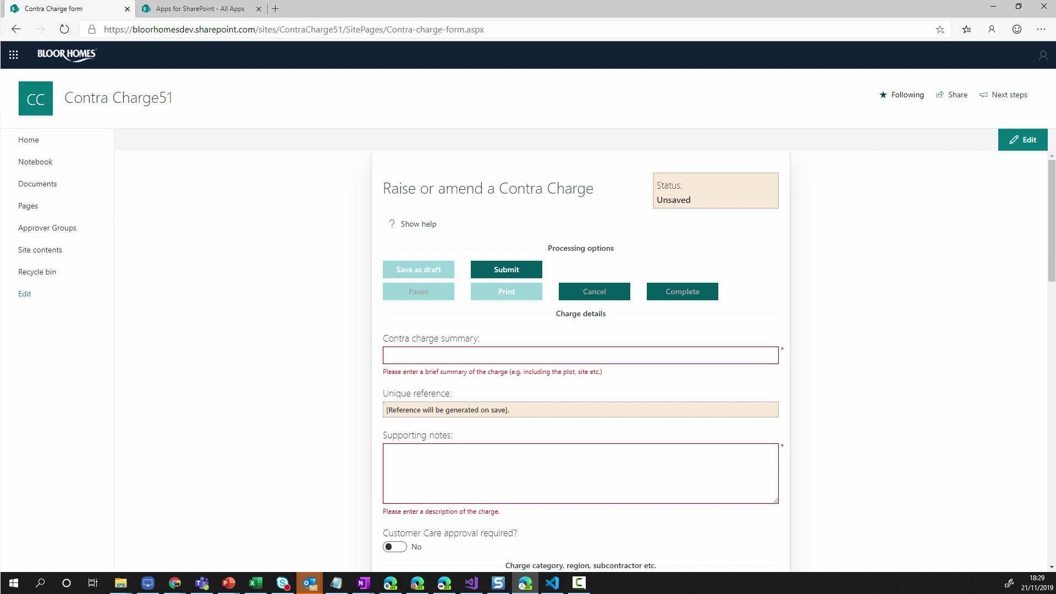